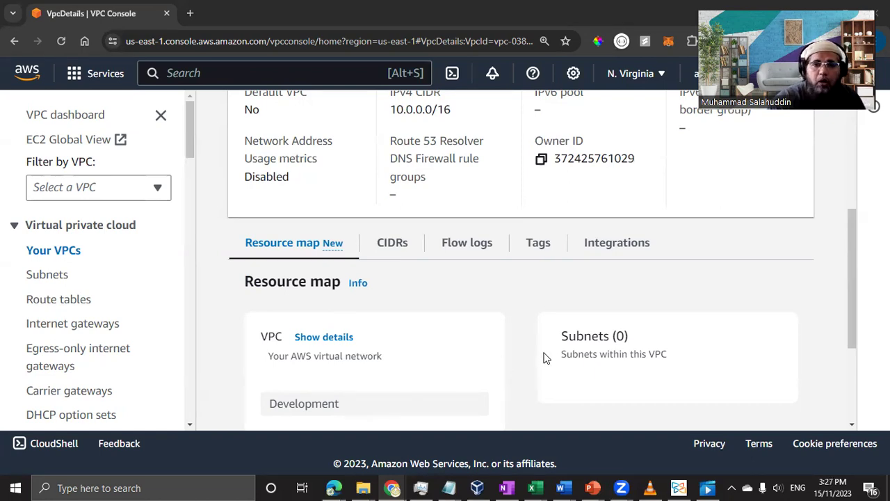
Review the Development VPC's resource map, and open the subnets list to examine the Availability Zone column
scroll(544, 358, "down", 3)
scroll(546, 358, "up", 2)
scroll(546, 358, "down", 2)
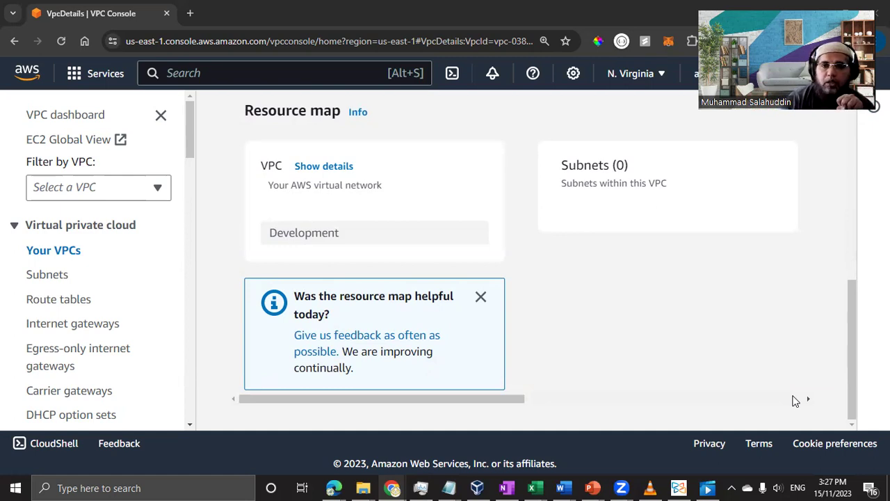
left_click(47, 276)
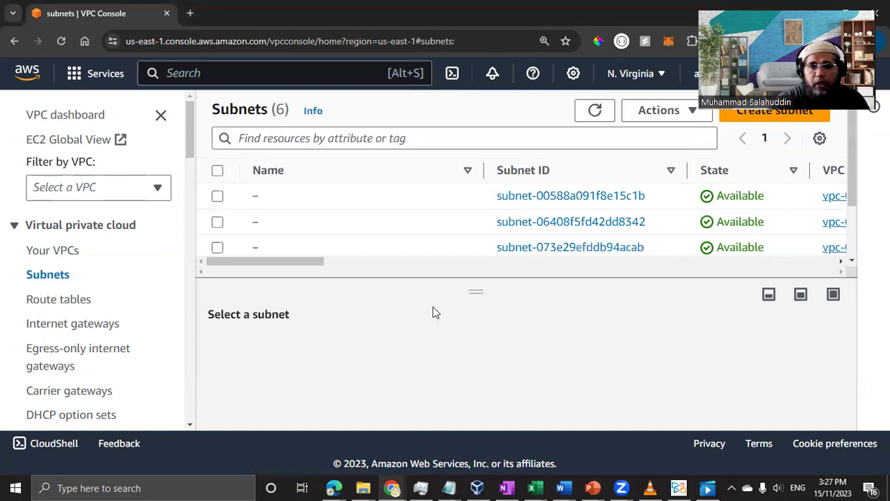
left_click_drag(310, 262, 389, 278)
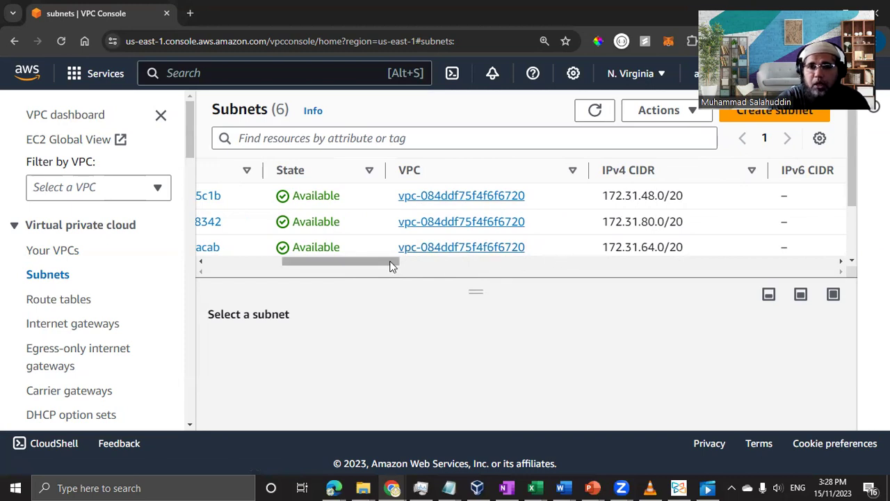
left_click_drag(391, 266, 536, 266)
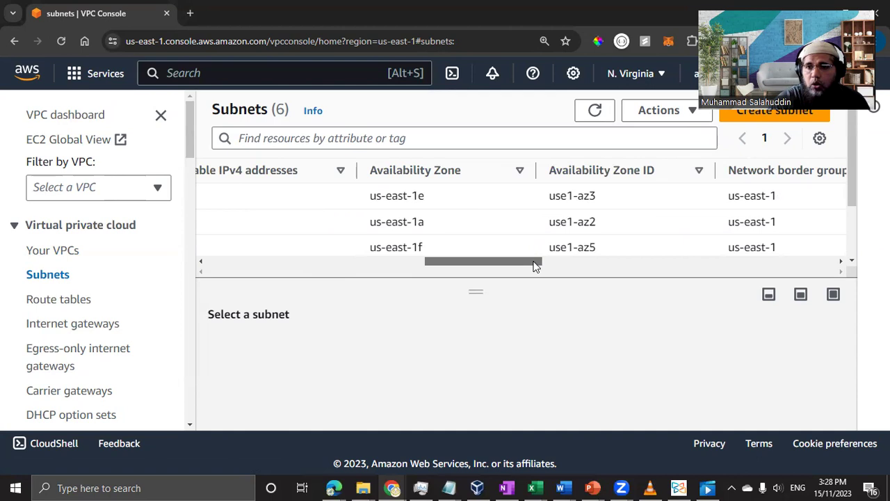
left_click_drag(536, 267, 541, 266)
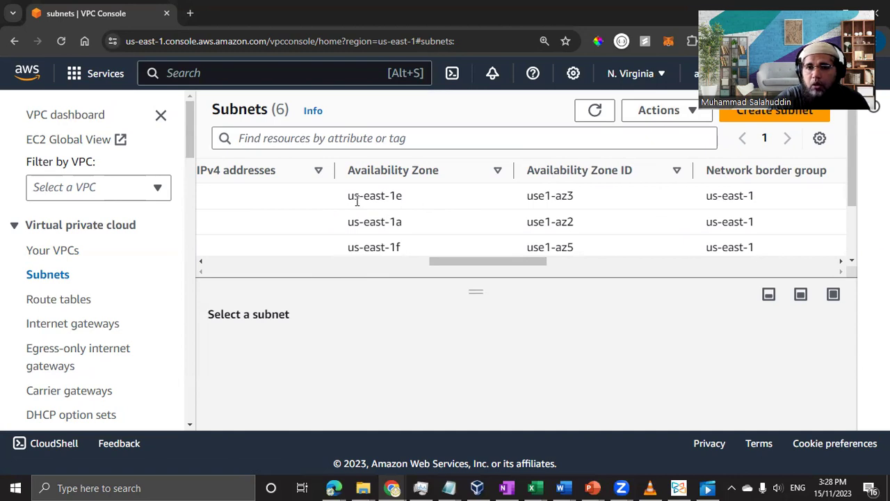
Check the available AWS regions, and enlarge the subnets table to read the availability zone of every subnet
left_click(660, 75)
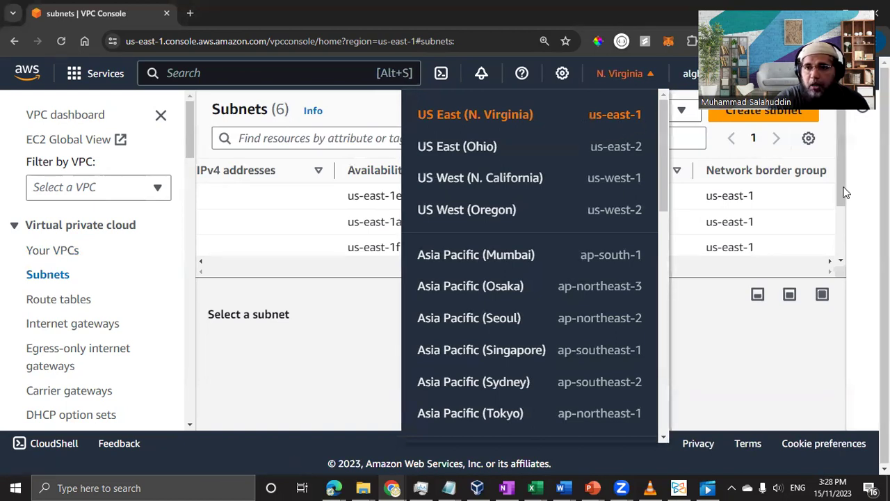
left_click(320, 309)
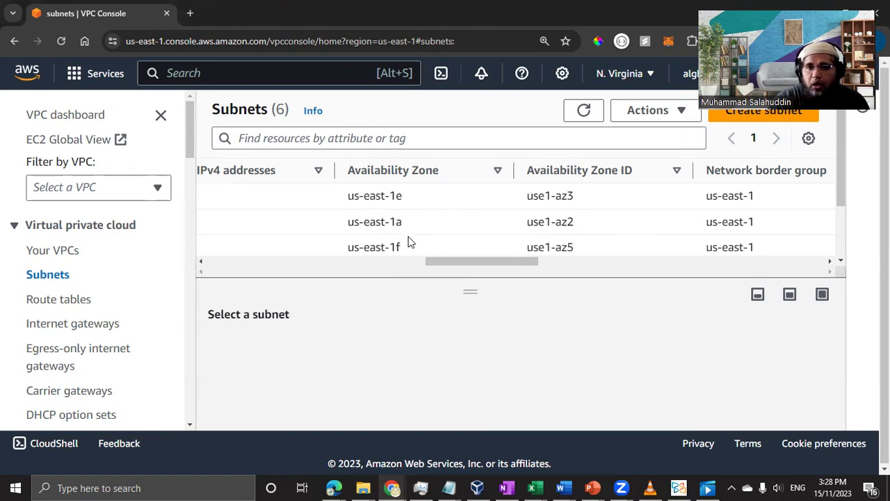
scroll(494, 245, "down", 2)
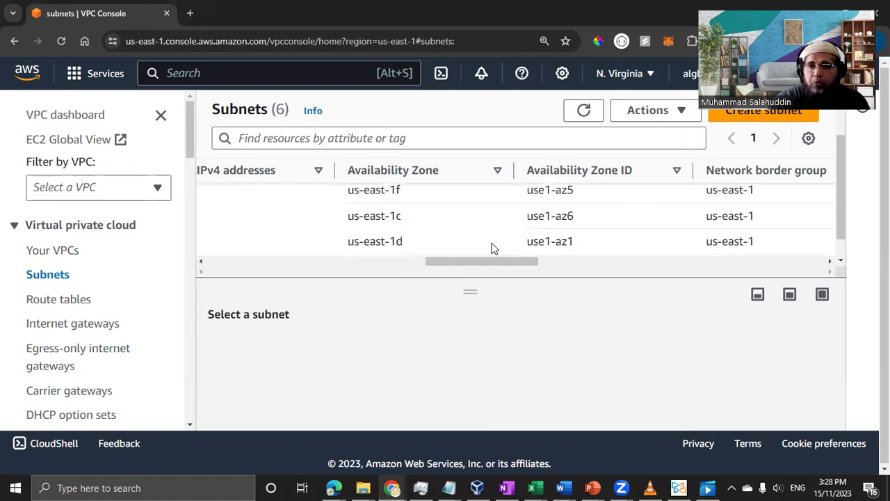
scroll(494, 244, "up", 2)
left_click_drag(471, 293, 472, 403)
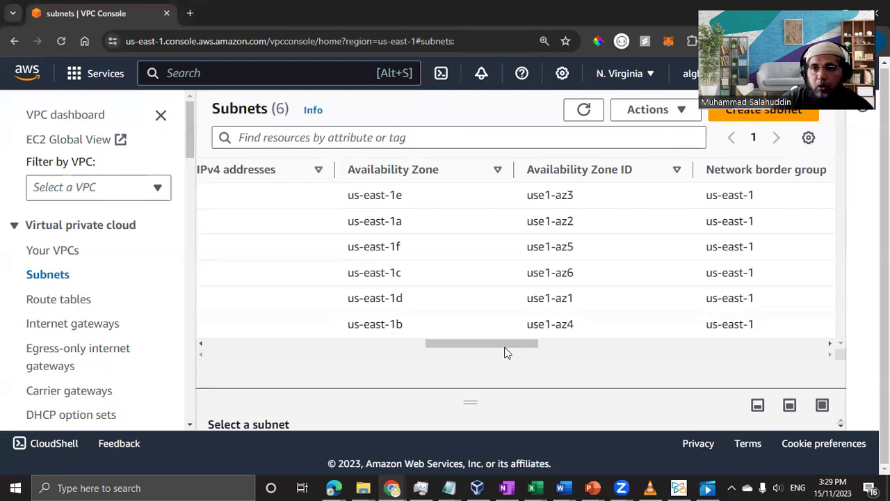
Examine the VPC and IPv4 CIDR columns of the existing subnets
left_click_drag(510, 341, 290, 362)
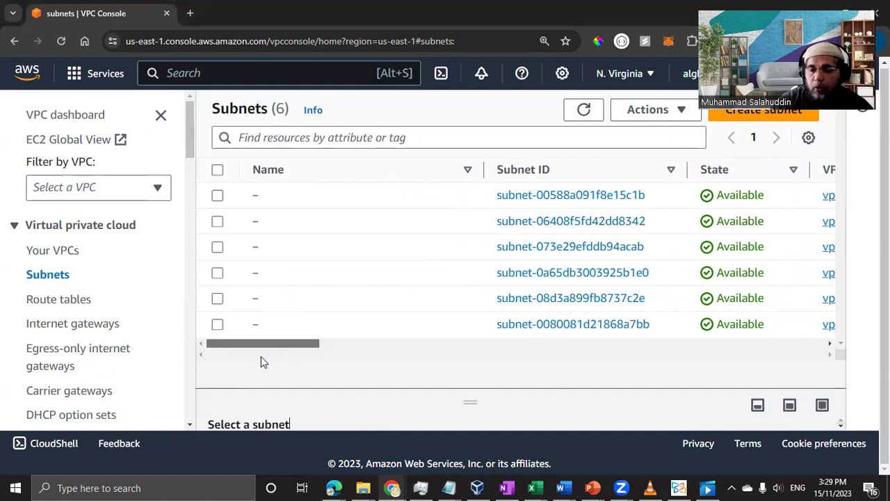
left_click_drag(262, 361, 350, 369)
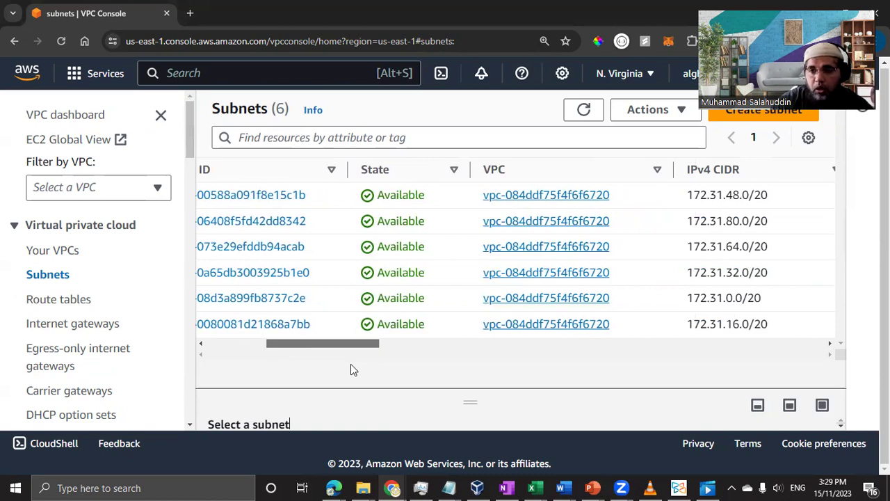
left_click_drag(351, 365, 214, 362)
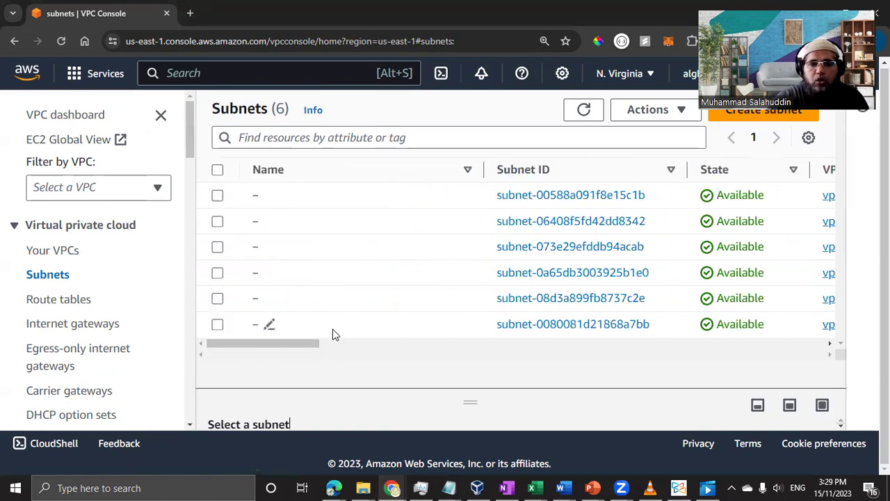
Start creating a subnet and choose the Development VPC for it
left_click(756, 123)
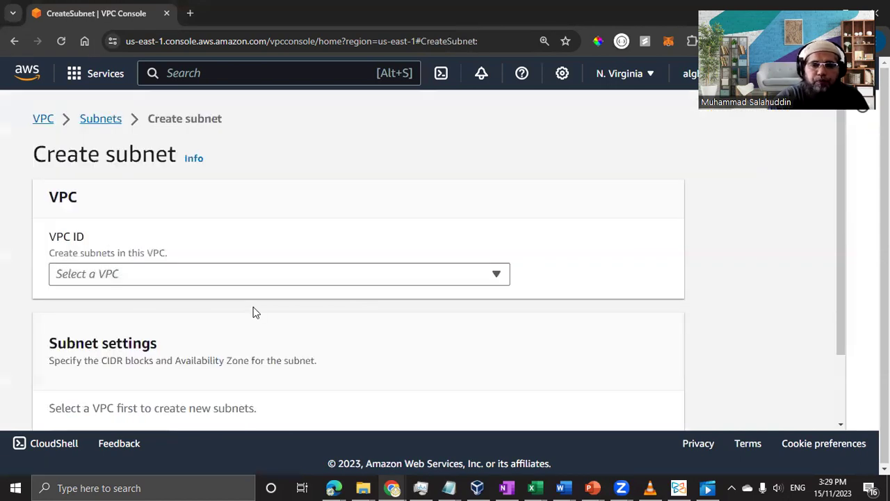
left_click(226, 282)
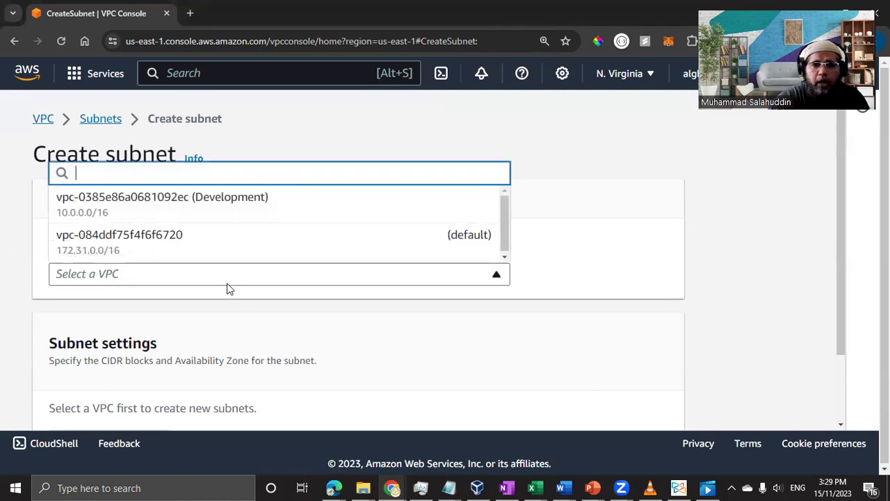
left_click(213, 211)
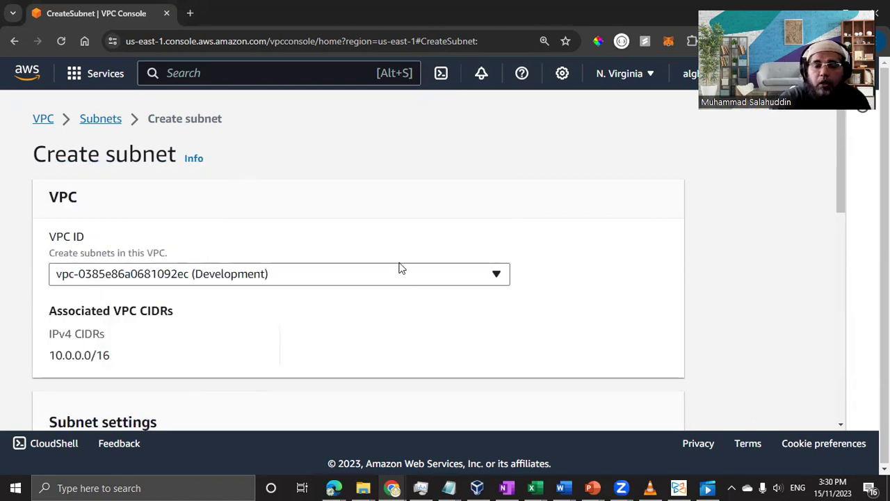
Examine the network and host portions of the VPC's associated IPv4 CIDR
scroll(517, 321, "down", 2)
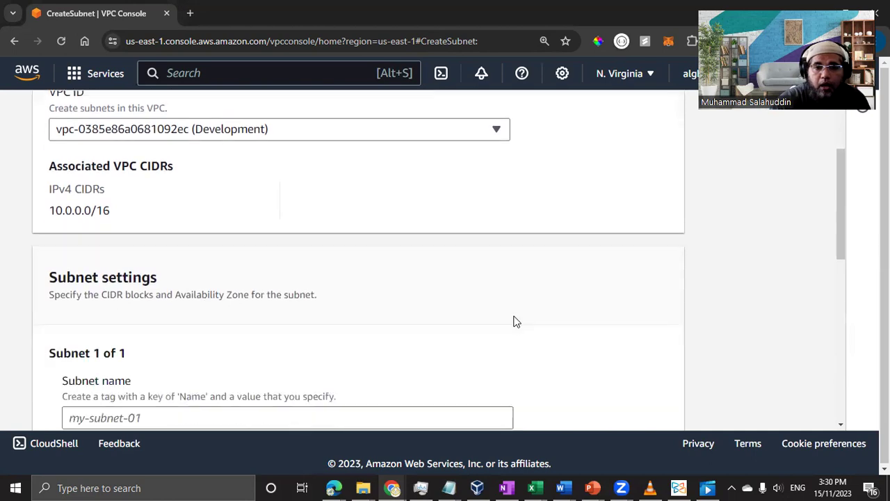
scroll(161, 248, "up", 1)
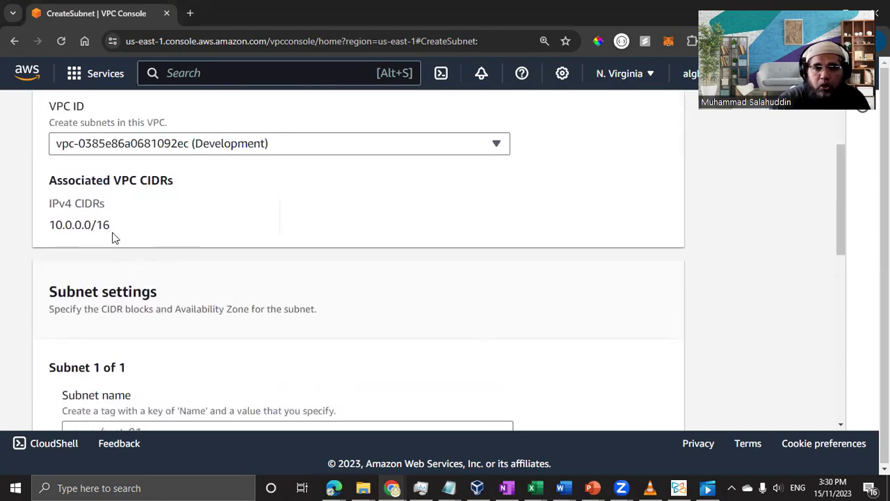
left_click_drag(71, 225, 30, 226)
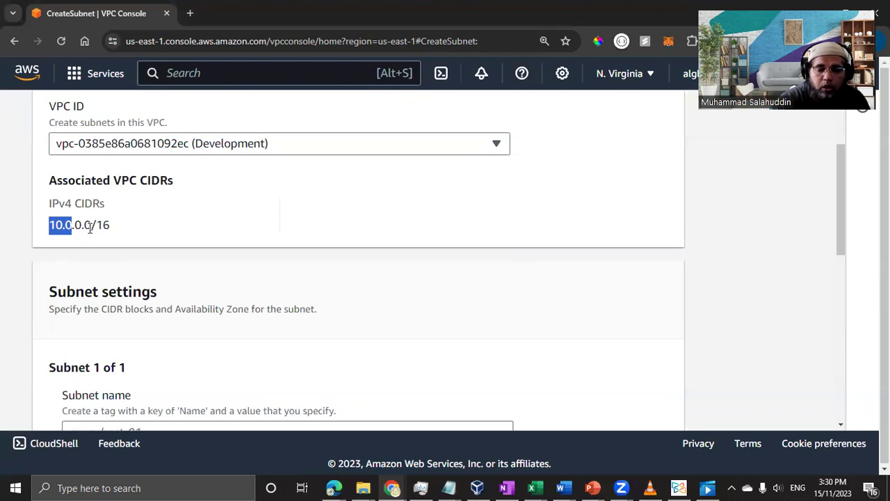
left_click(69, 229)
left_click_drag(73, 224, 39, 224)
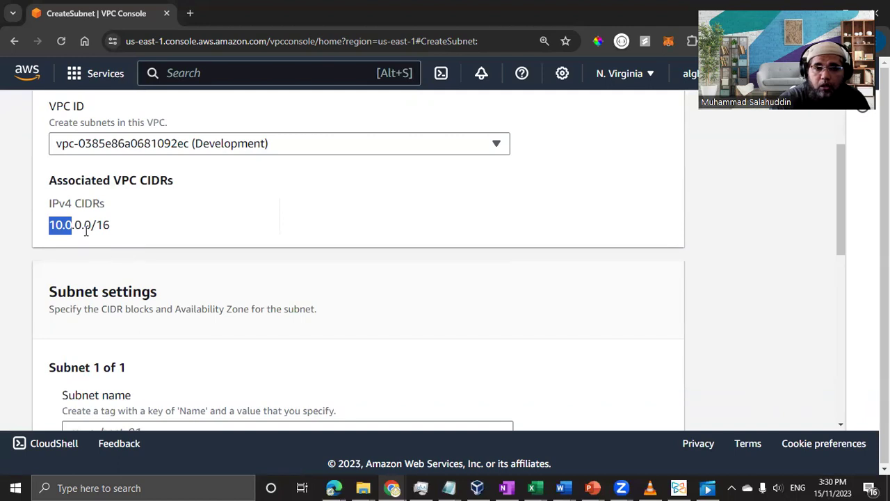
left_click_drag(75, 226, 89, 227)
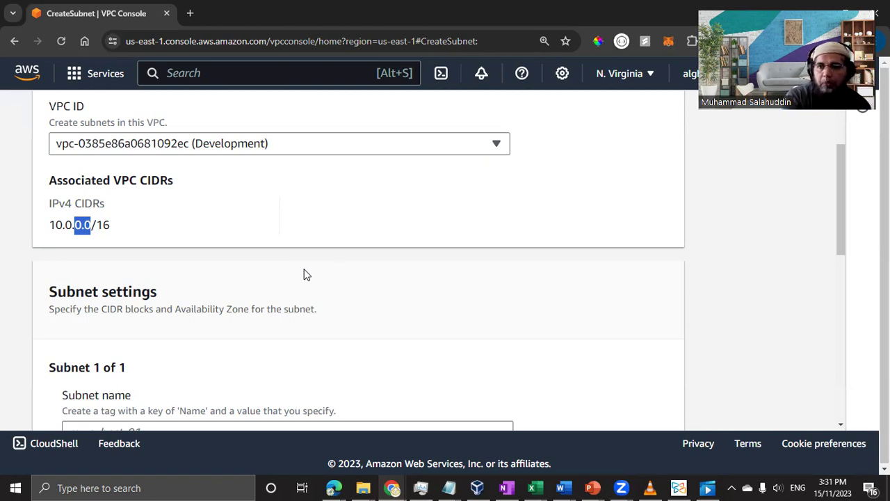
Name the subnet "development" and set its availability zone to US East (N. Virginia) / us-east-1a
scroll(304, 274, "down", 1)
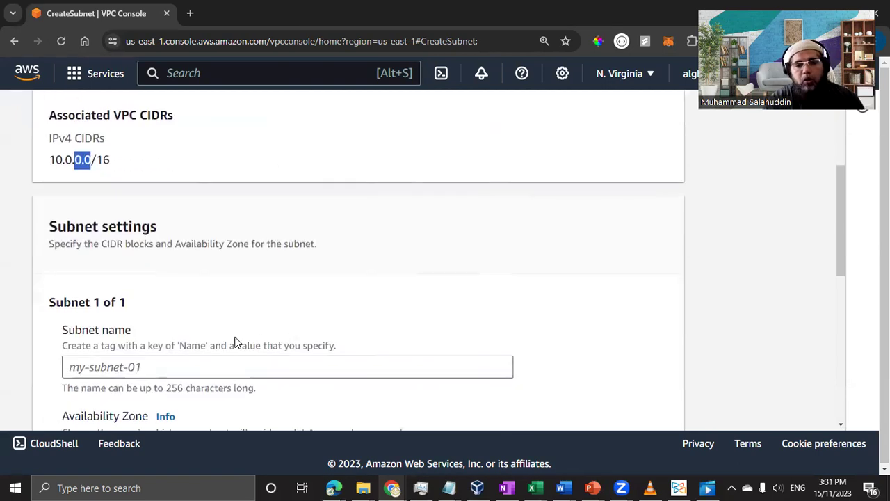
left_click(175, 363)
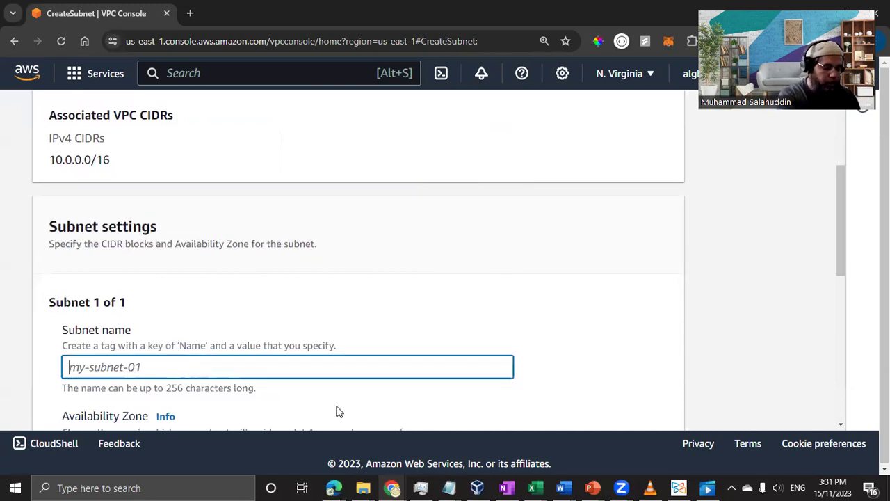
type("development")
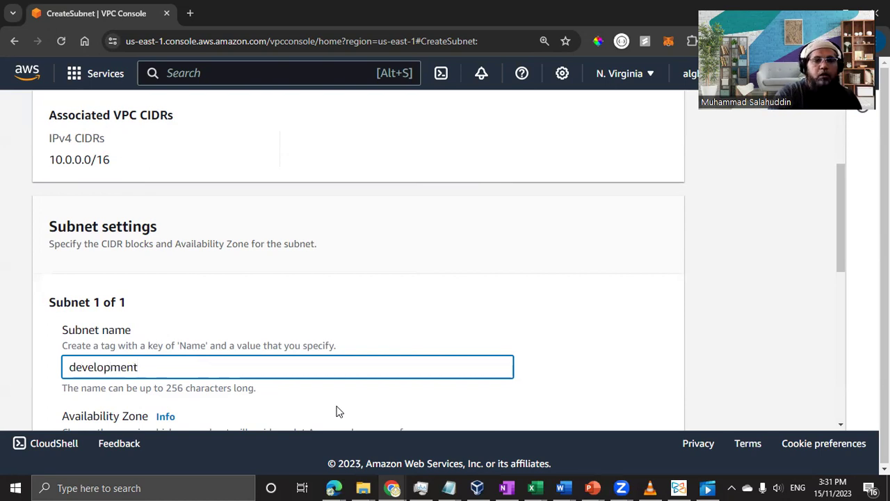
scroll(337, 412, "down", 3)
left_click(217, 257)
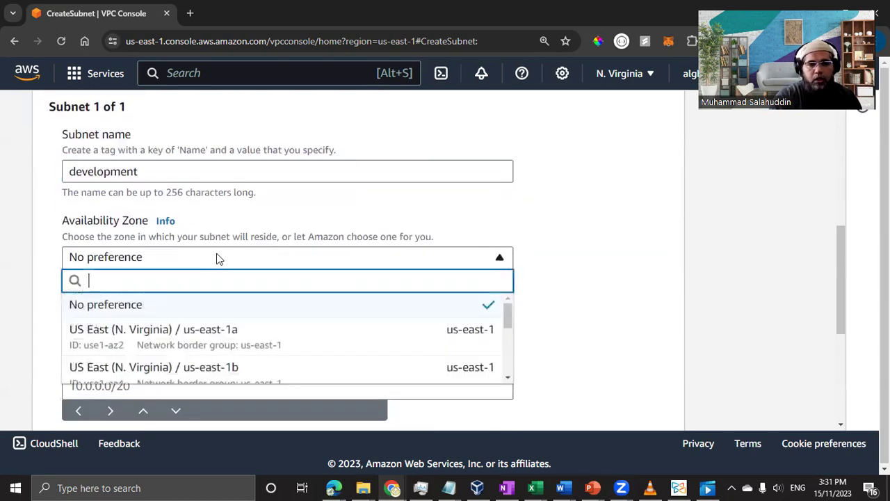
left_click(202, 330)
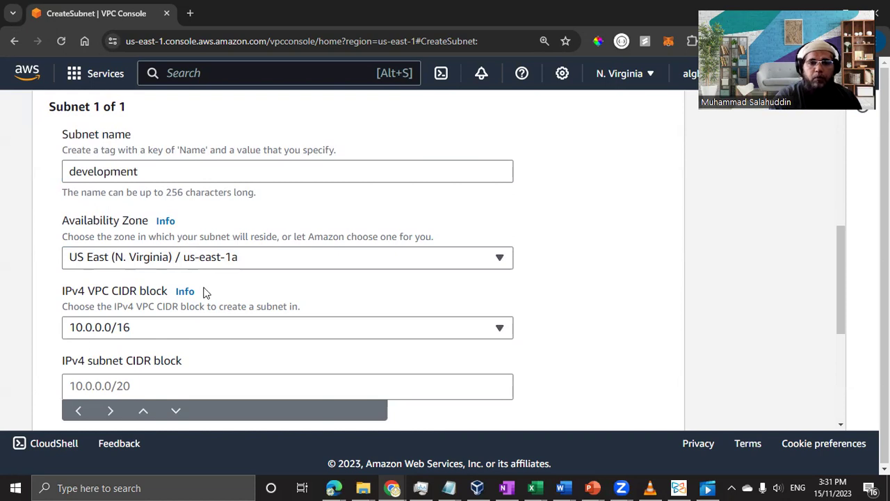
Keep 10.0.0.0/16 as the IPv4 VPC CIDR block and set the IPv4 subnet CIDR block to 10.0.0.0/24
left_click(108, 333)
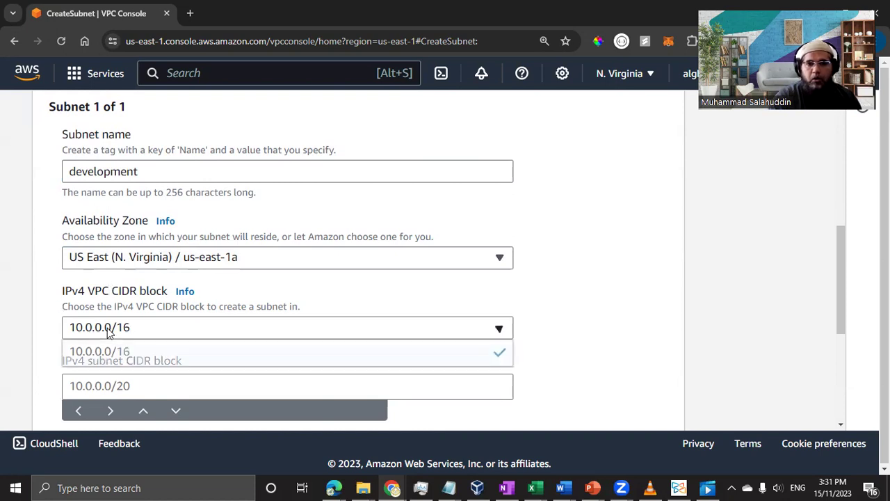
left_click(138, 333)
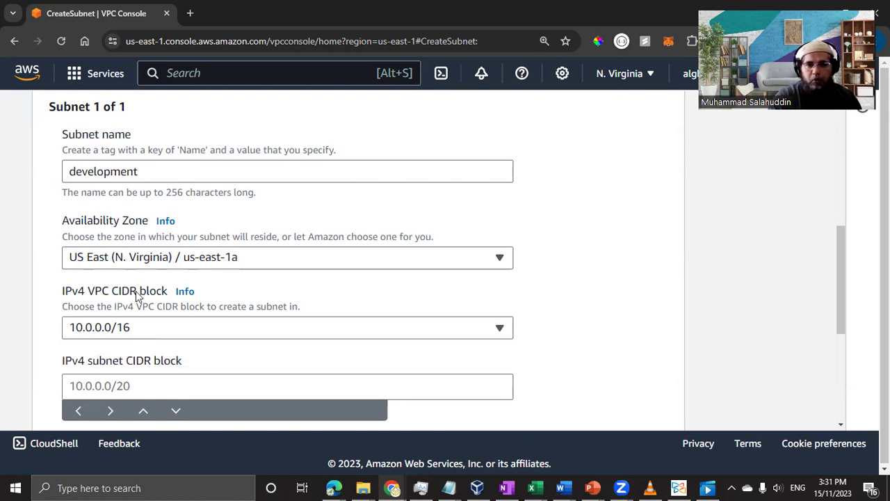
scroll(129, 299, "down", 3)
left_click(146, 194)
type("10.0.0")
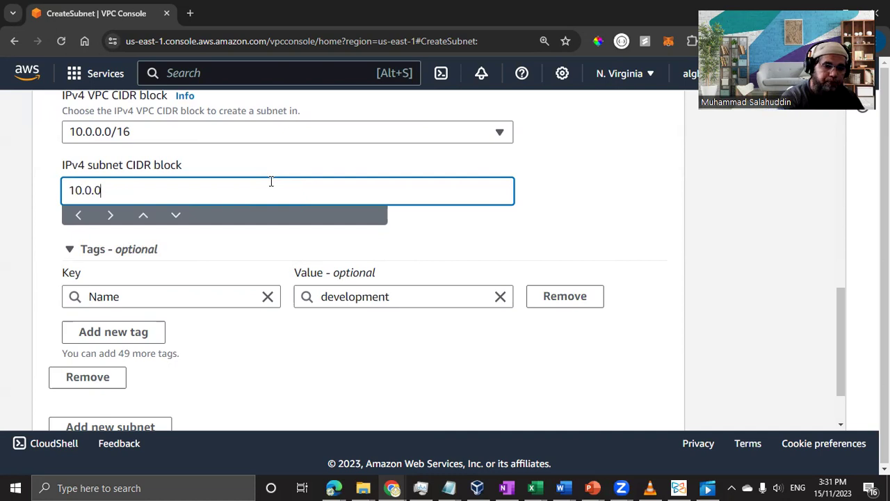
type(".")
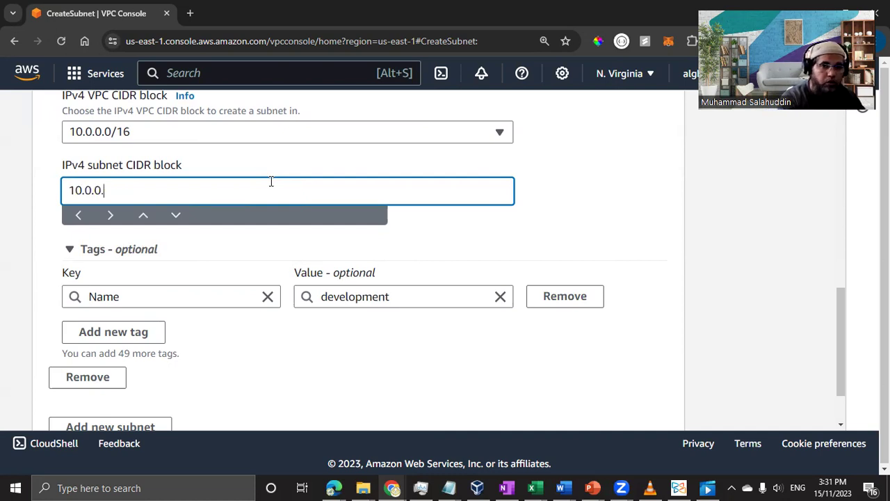
type("0/24")
key("Tab")
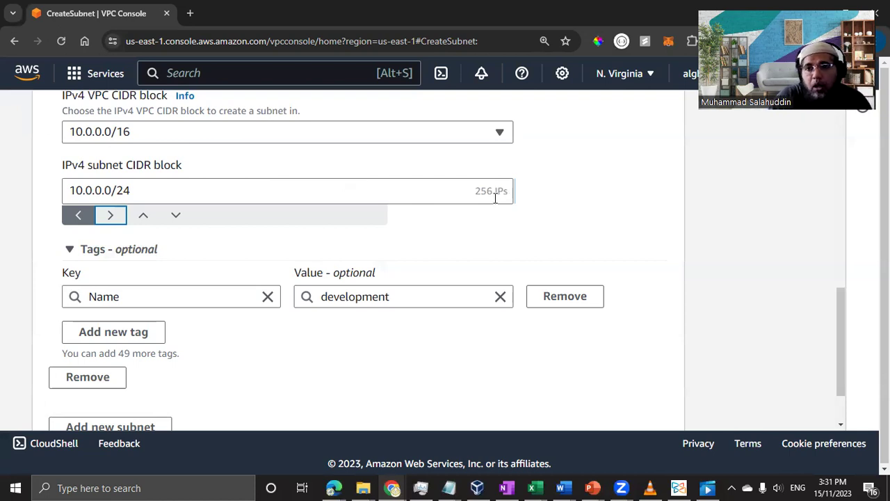
Examine the network portion and the prefix length of the entered IPv4 subnet CIDR block
left_click(119, 190)
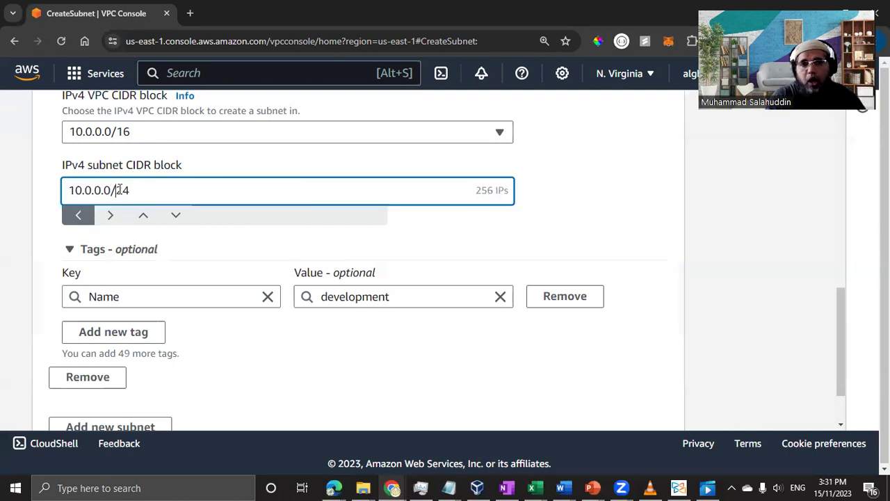
key("Left")
key("Left")
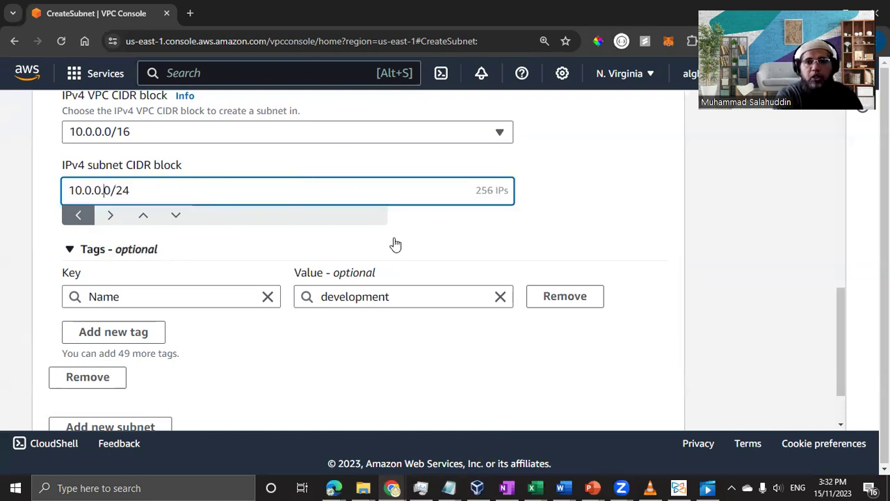
key("shift+Home")
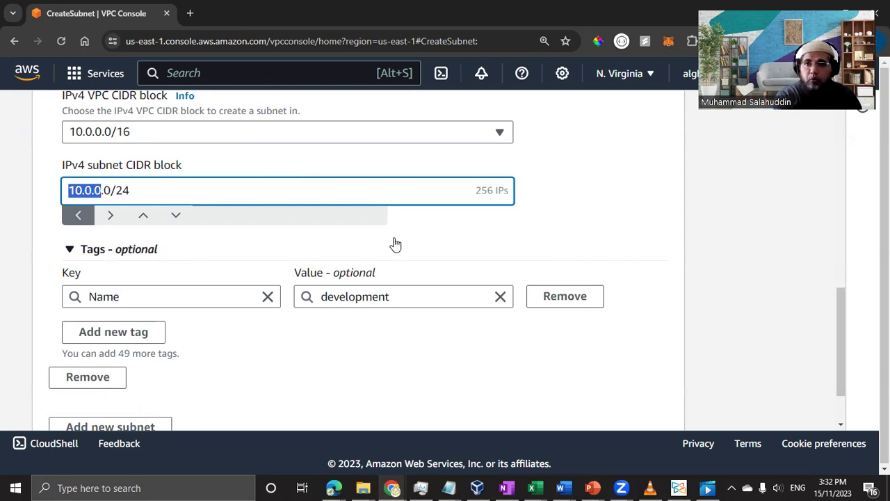
key("Right")
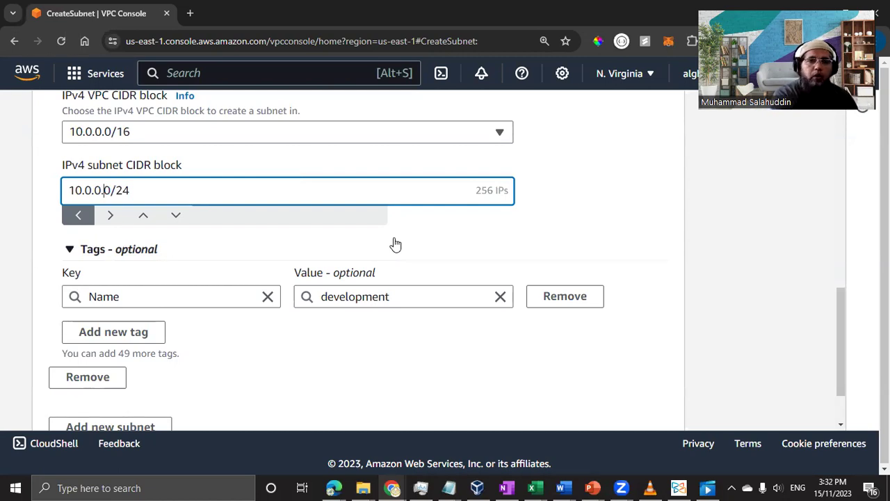
key("shift+Left")
key("shift+Left")
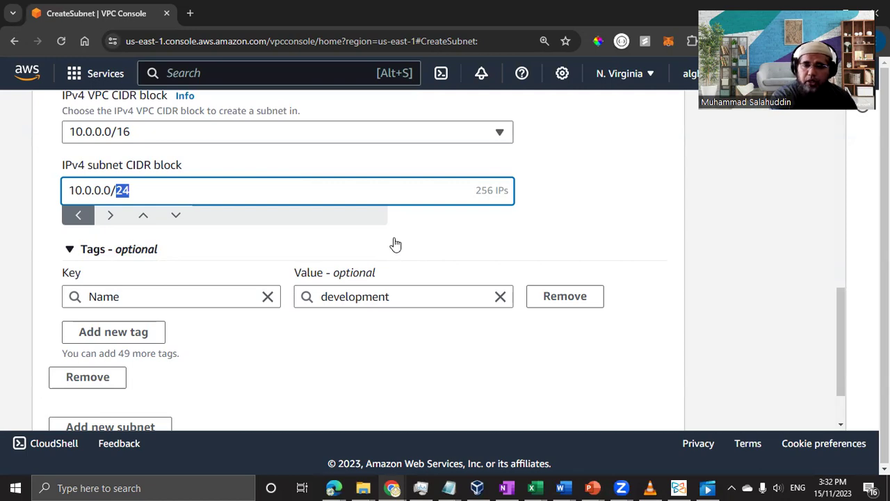
Try the prefix lengths /20, /21, /22 and /23 in the IPv4 subnet CIDR block, and return it to 10.0.0.0/24
key("Right")
key("shift+Left")
type("0")
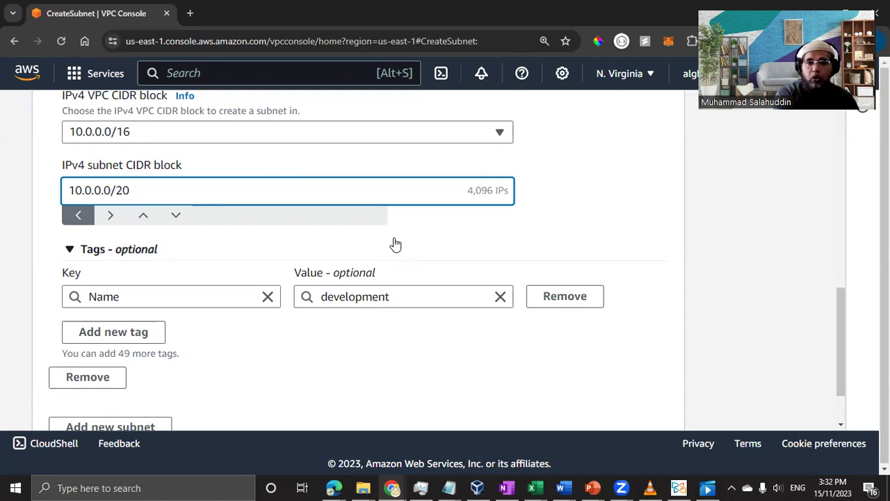
key("shift+Left")
type("1")
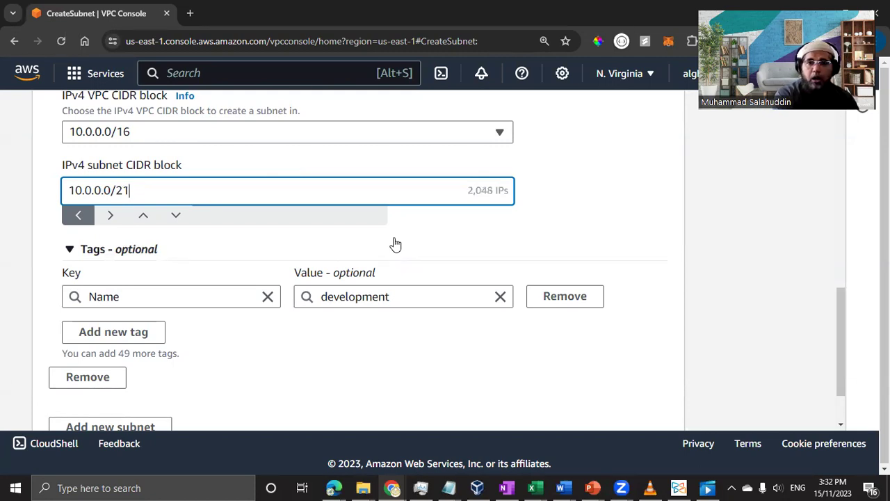
key("shift+Left")
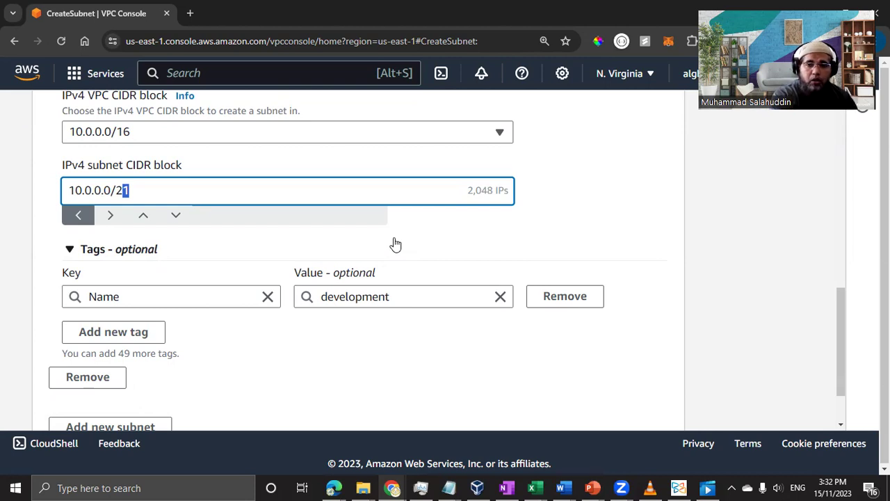
type("2")
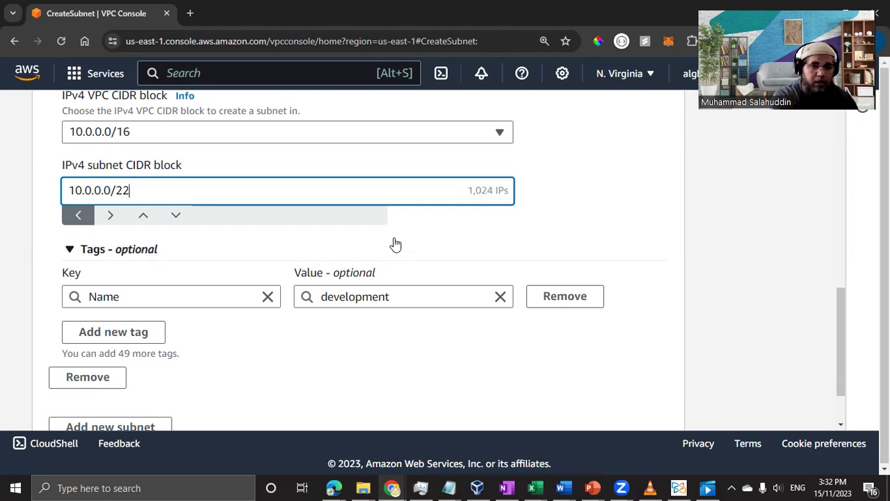
key("shift+Left")
type("3")
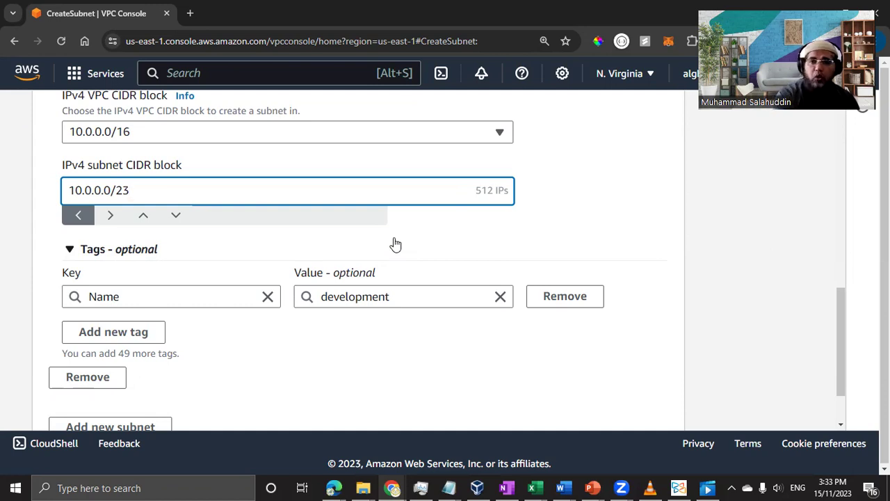
key("shift+Left")
type("4")
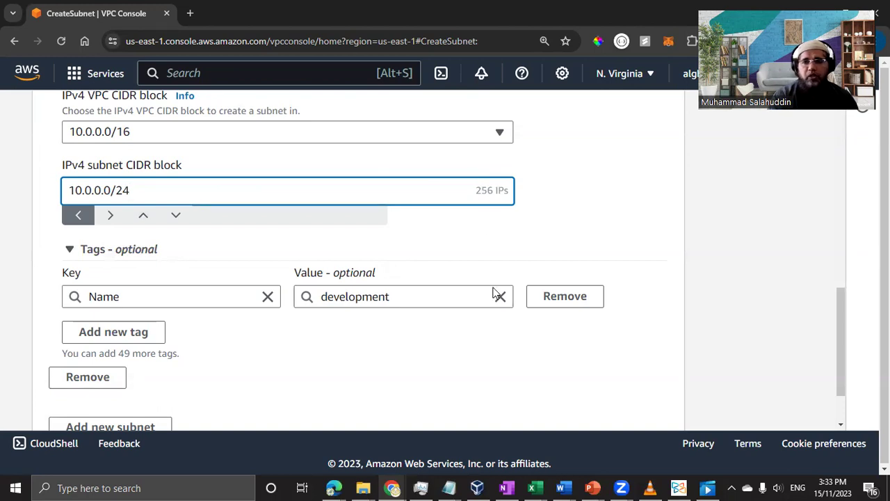
Add a tag with the key TYPE and the value DEV, and create the subnet
left_click(113, 332)
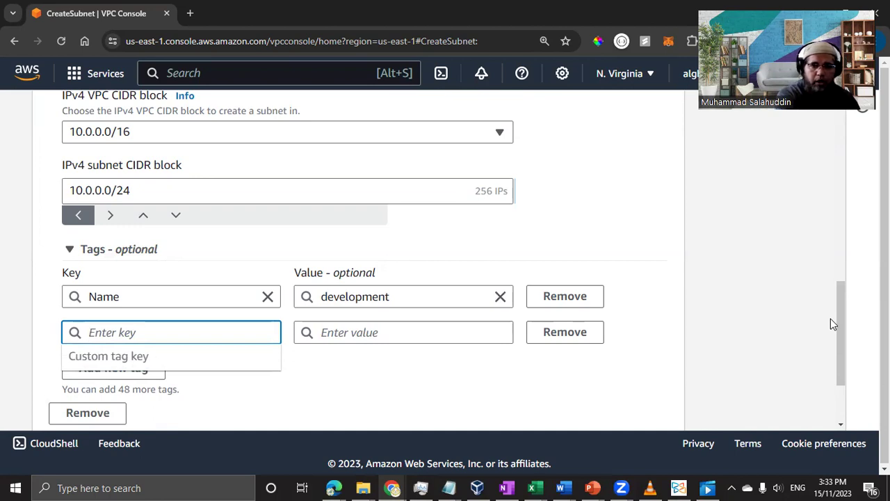
type("TYPE")
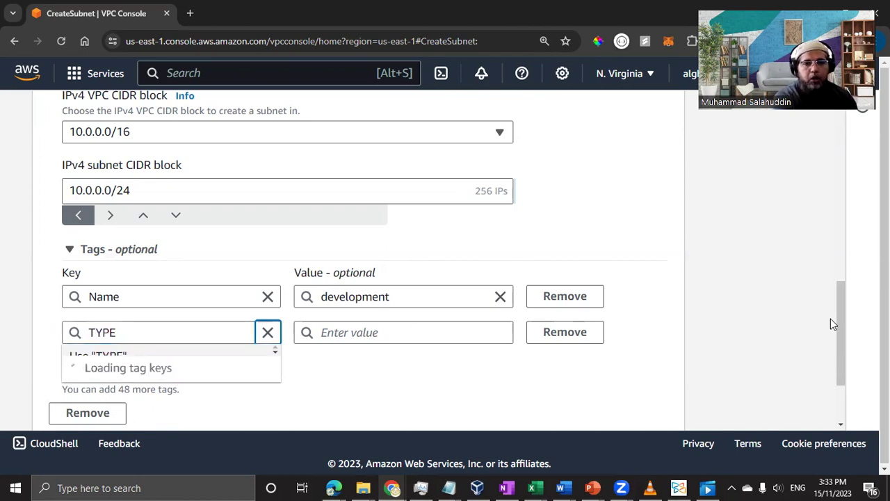
key("Tab")
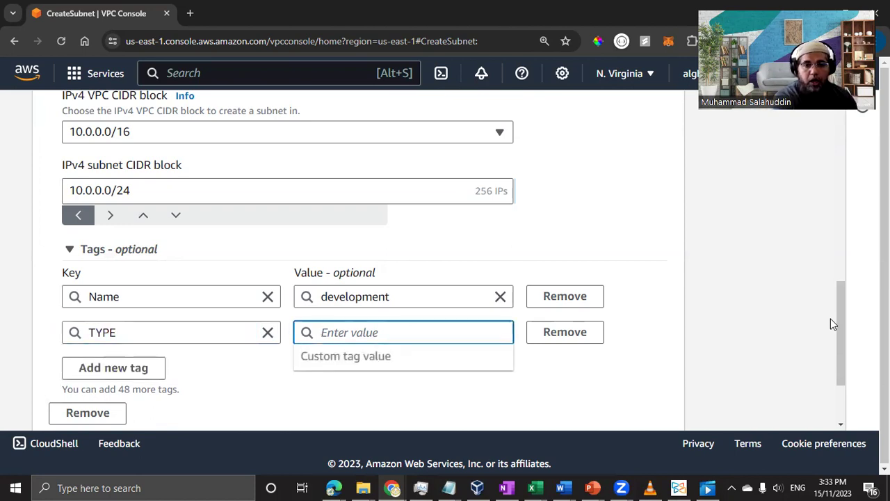
type("DEV")
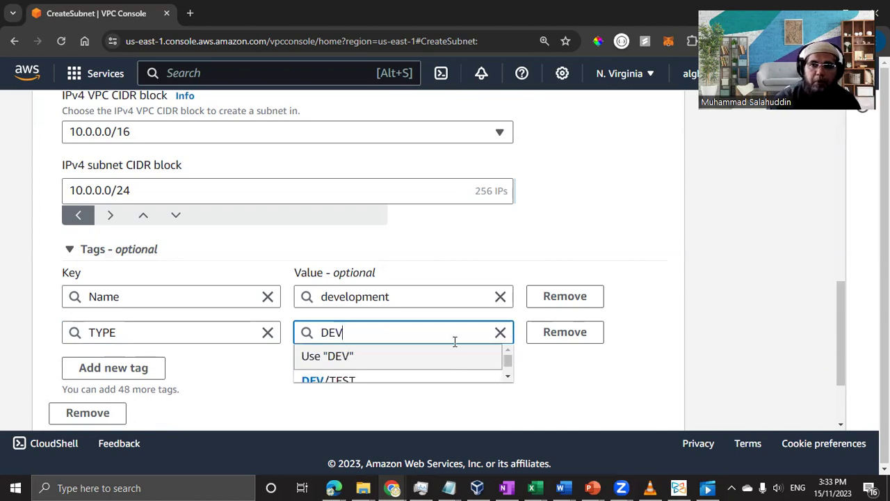
scroll(441, 354, "down", 1)
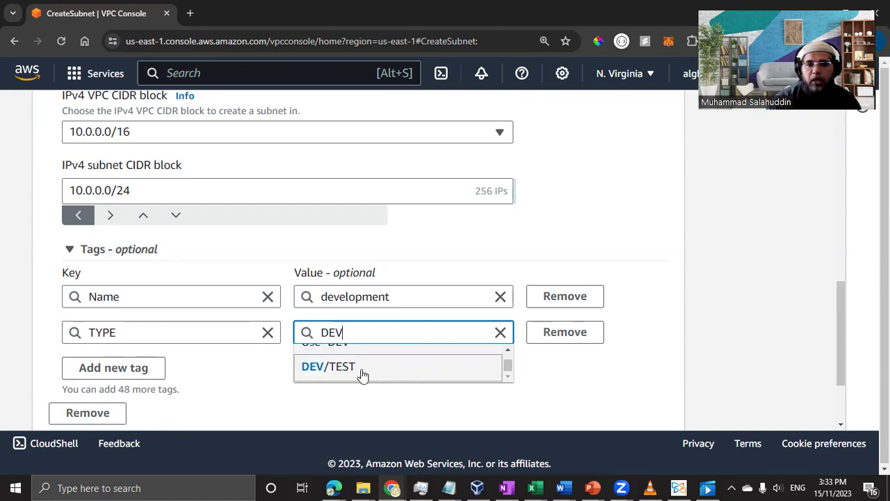
left_click(691, 367)
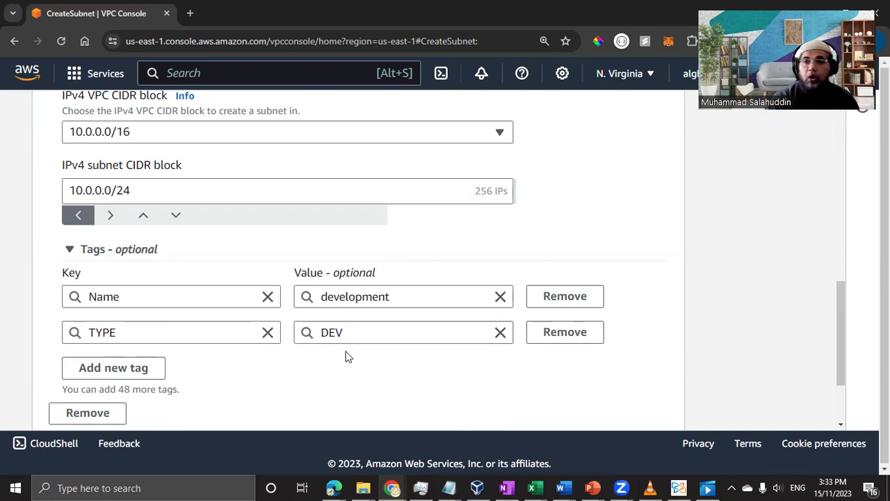
scroll(346, 358, "down", 3)
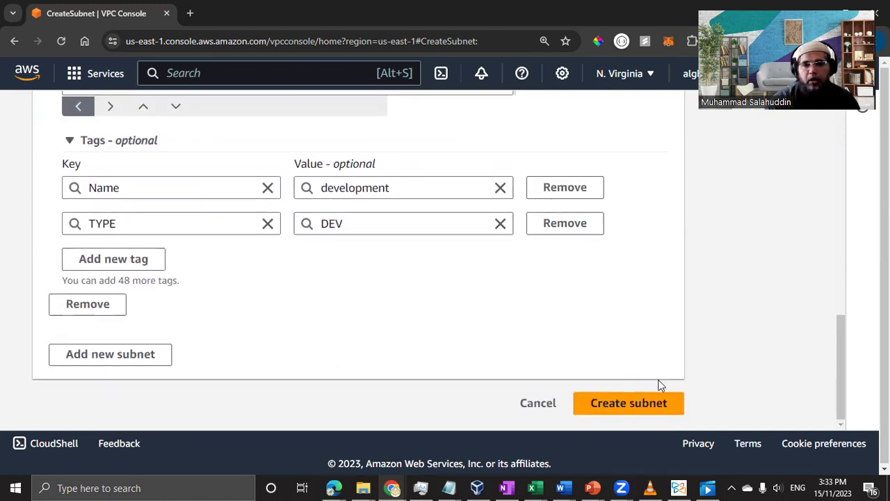
left_click(659, 403)
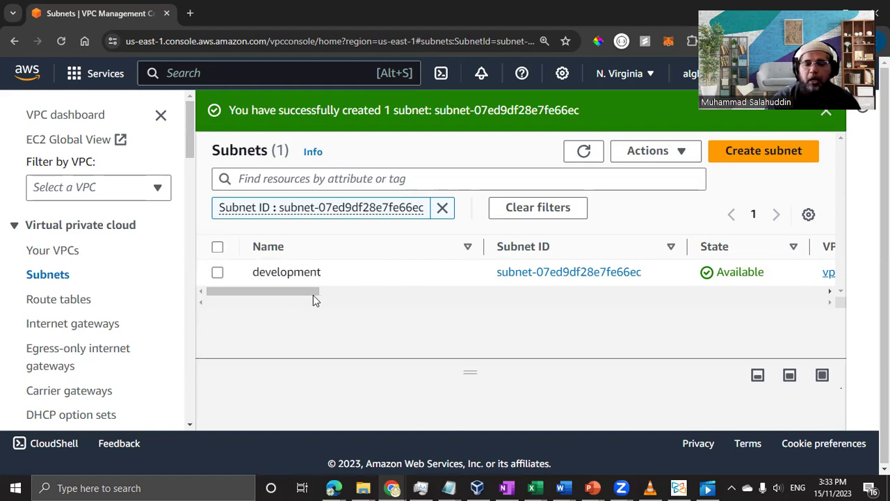
Start creating another subnet and select the Development VPC for it
left_click_drag(305, 283, 340, 306)
left_click(288, 299)
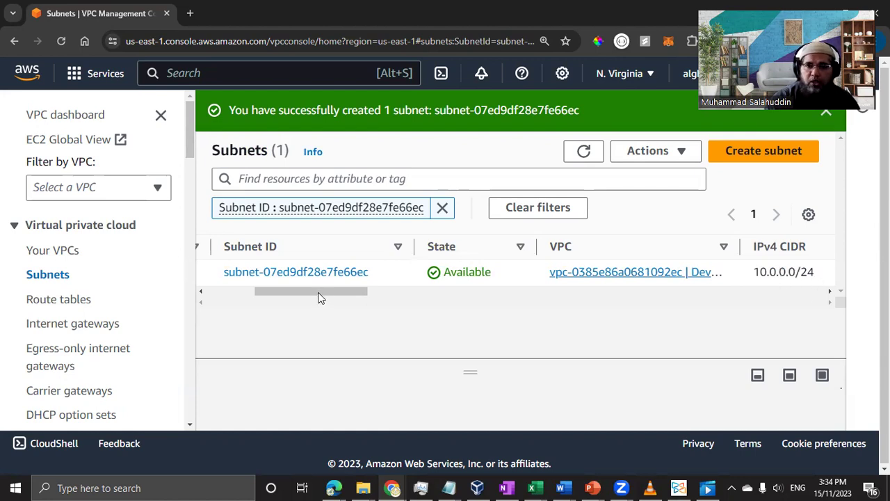
left_click(784, 157)
left_click(149, 273)
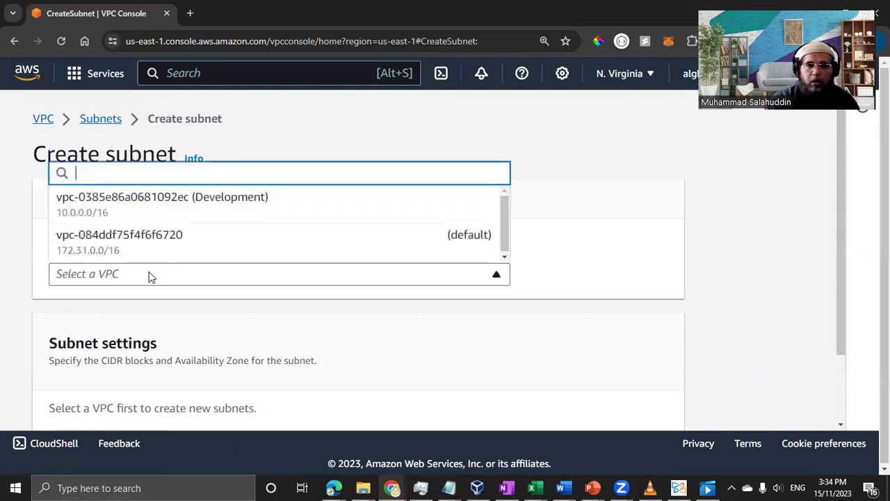
left_click(167, 211)
scroll(282, 257, "down", 5)
left_click(204, 234)
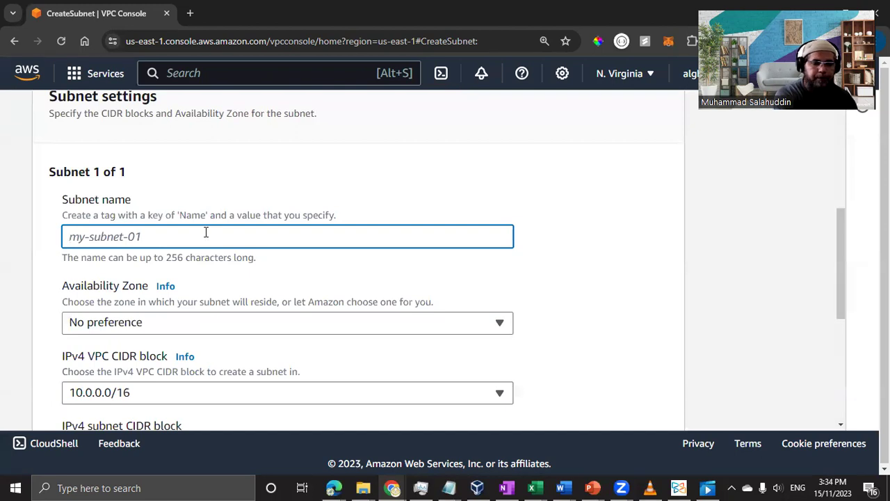
Open the list of existing subnets in a separate browser tab and switch to it
scroll(218, 213, "up", 5)
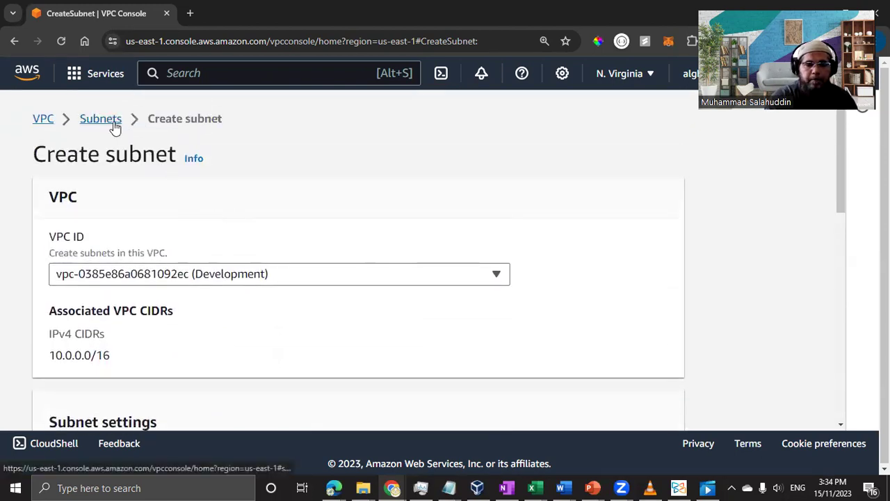
right_click(115, 127)
left_click(134, 136)
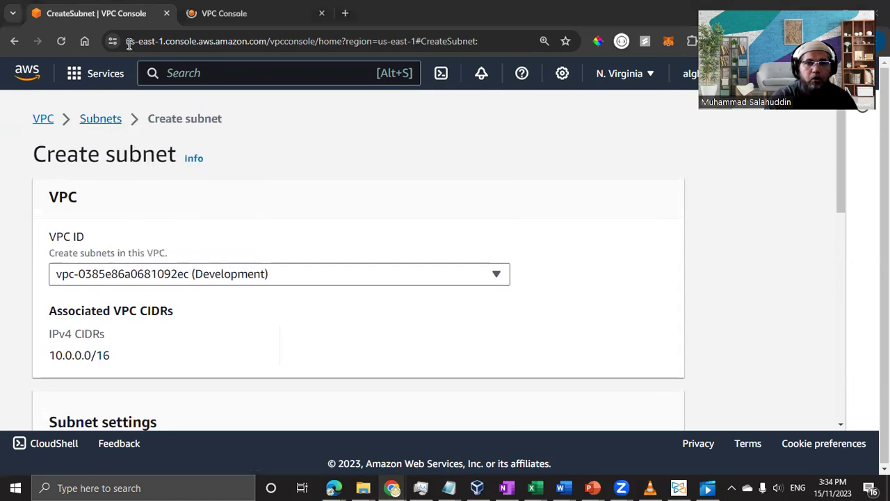
left_click(224, 14)
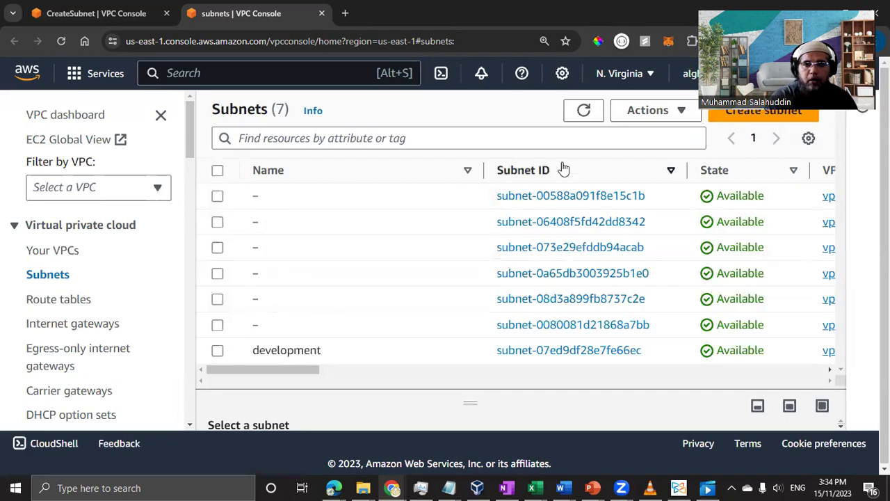
Sort the existing subnets by IPv4 CIDR so that the 10.0.0.0/24 subnet comes first
left_click(299, 138)
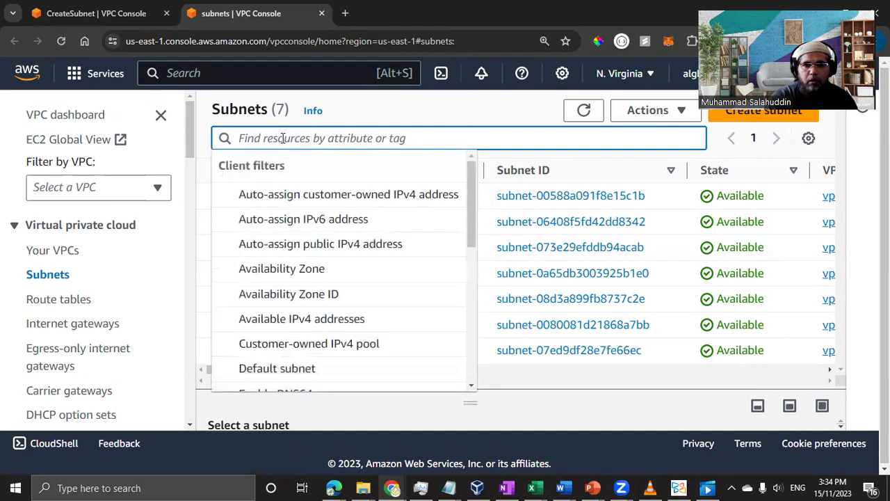
left_click(437, 114)
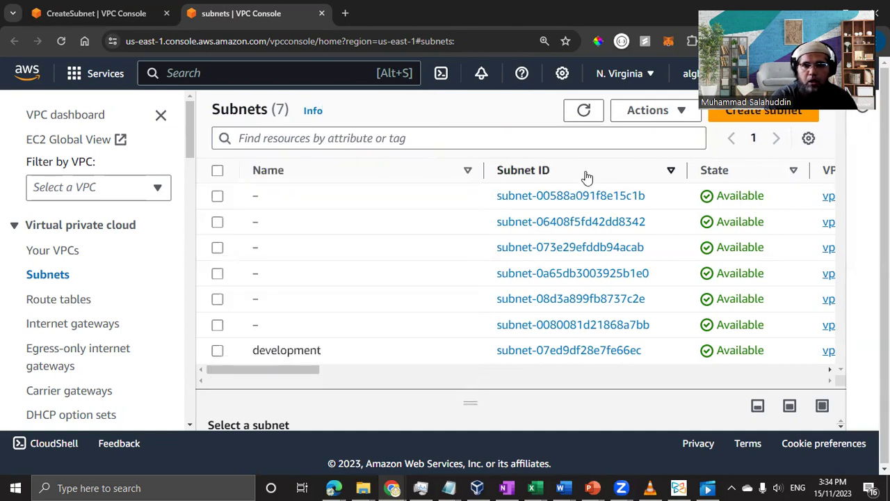
left_click_drag(312, 374, 402, 382)
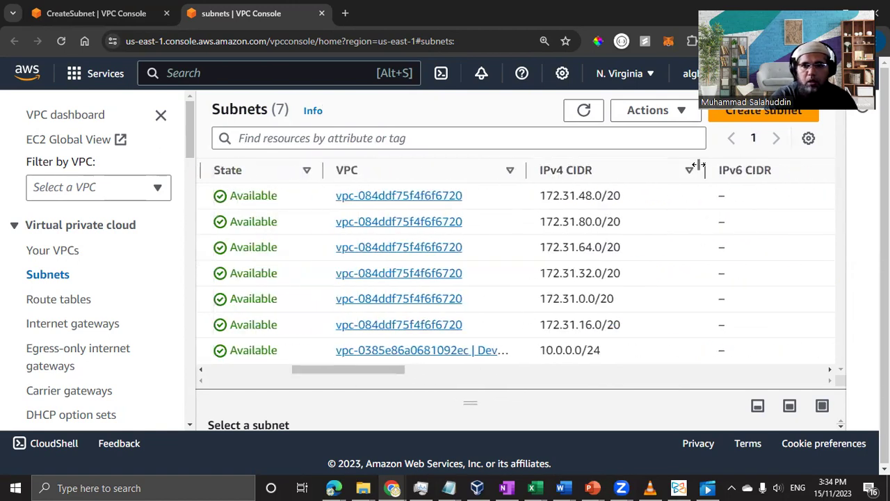
left_click(689, 173)
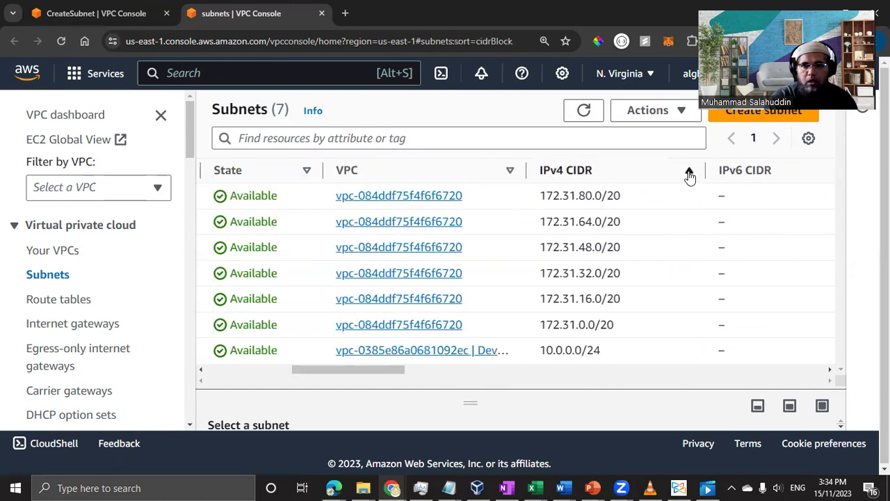
left_click(690, 173)
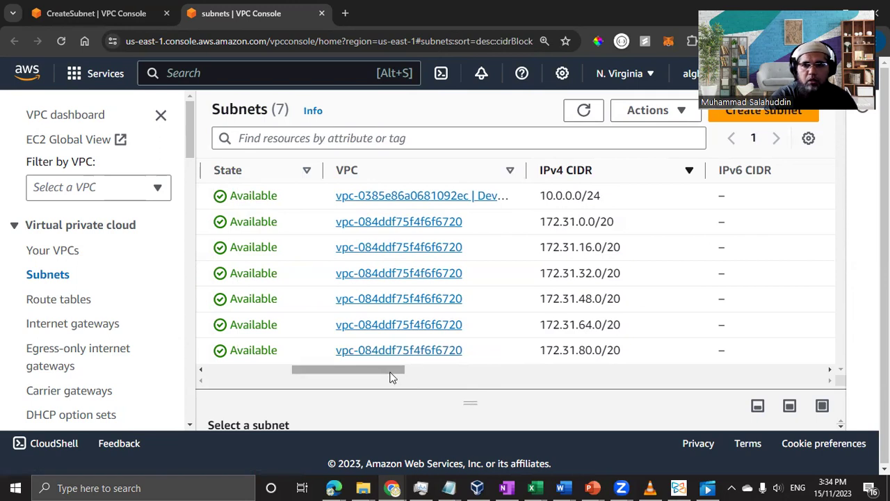
left_click_drag(387, 376, 236, 382)
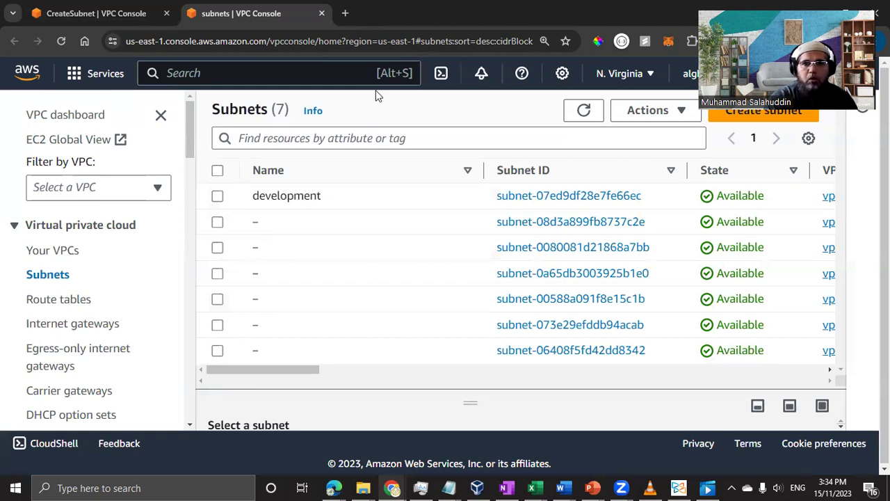
Back in the subnet creation form, name the subnet "Development-2" and set its availability zone to US East (N. Virginia) / us-east-1b
key("ctrl+Tab")
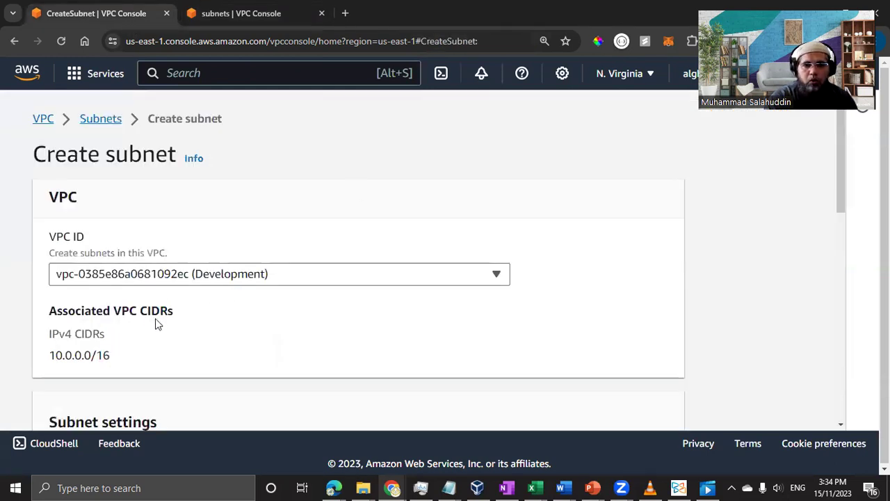
scroll(157, 323, "down", 3)
left_click(126, 360)
type("D")
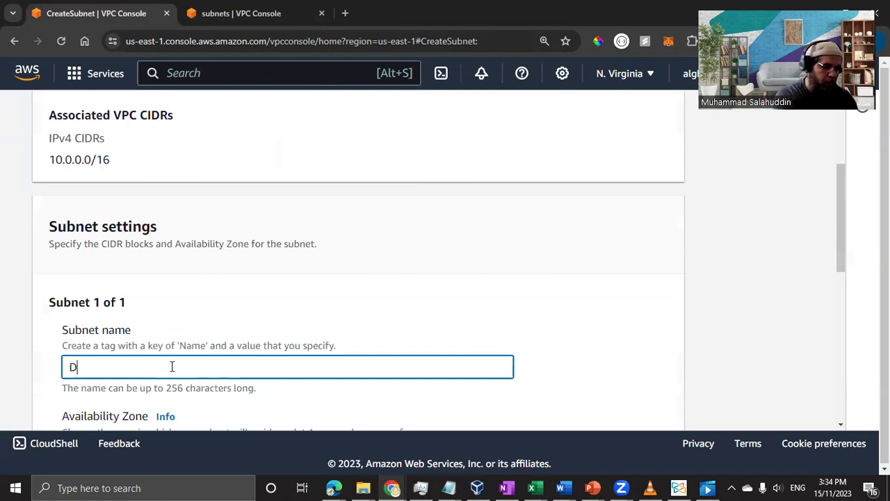
type("evelopment-2")
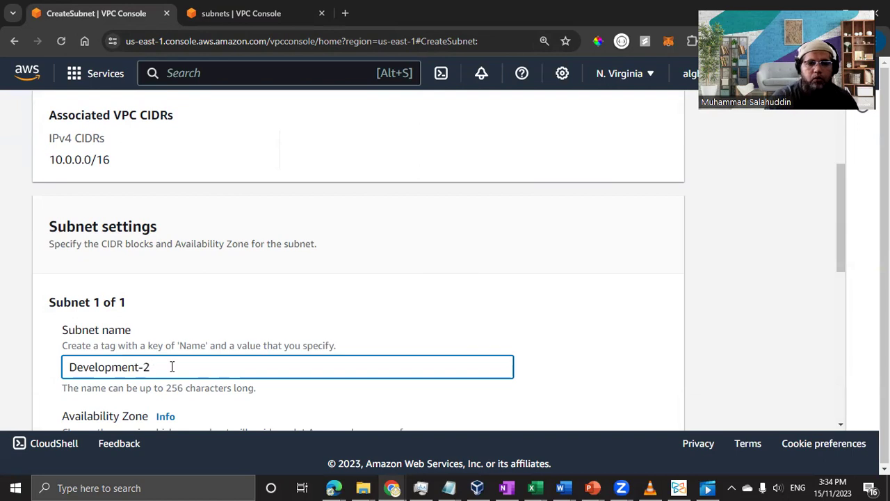
scroll(172, 367, "down", 4)
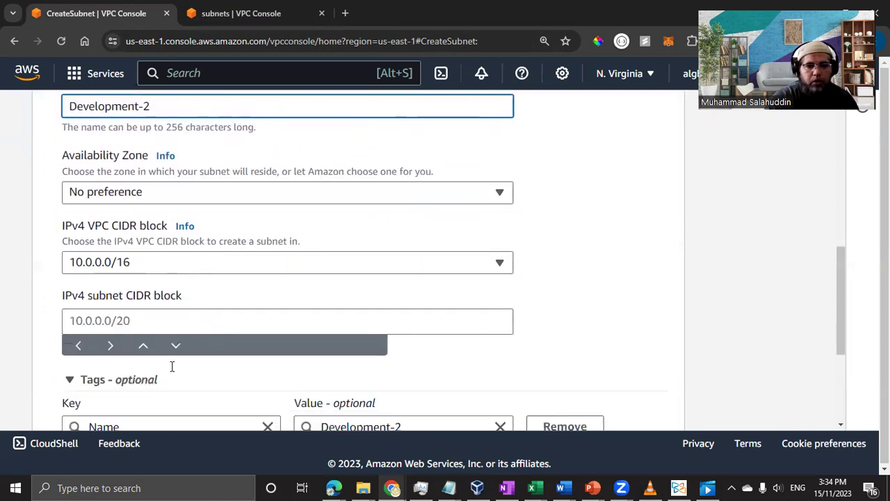
scroll(215, 274, "up", 1)
left_click(202, 258)
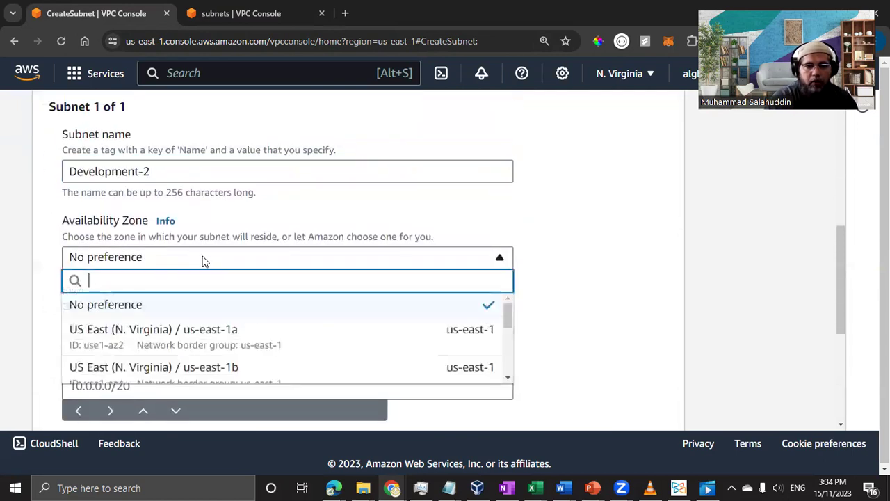
left_click(249, 369)
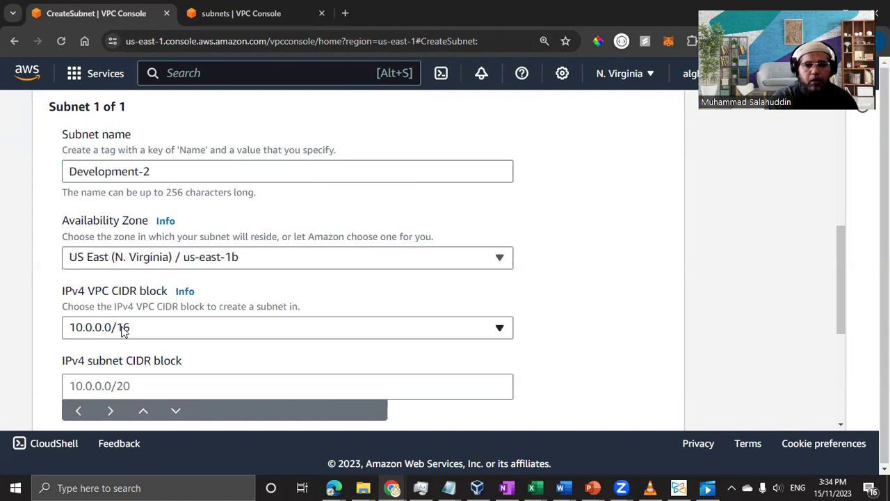
Enter 10.0.0.0/24 as the IPv4 subnet CIDR block of the Development-2 subnet
left_click(138, 380)
type("10.0.0.0")
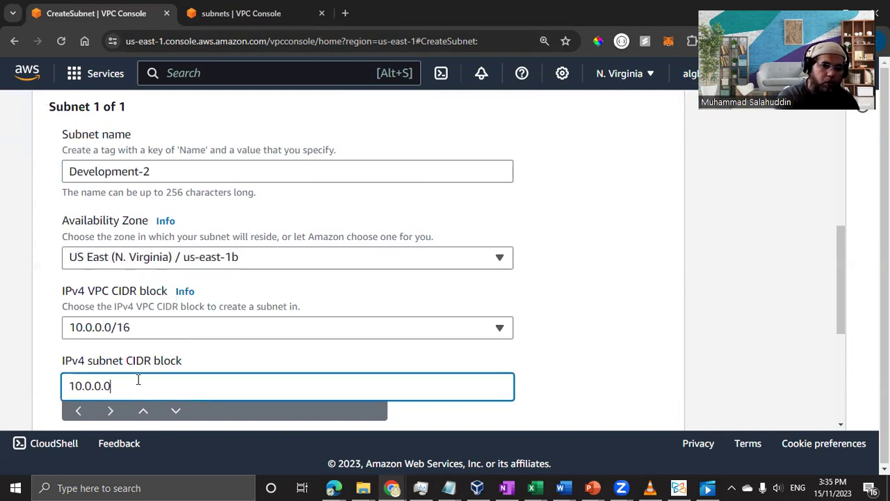
type("/24")
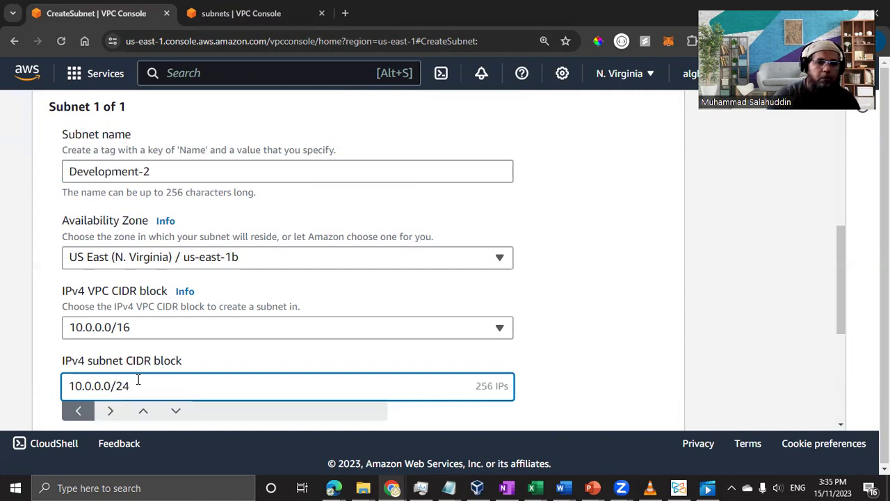
scroll(368, 380, "down", 3)
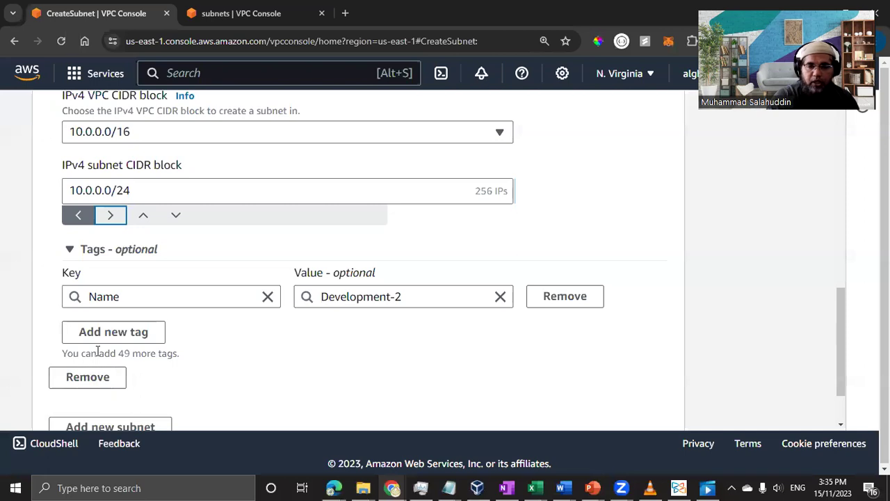
Add a tag with key TYPE and value DEV to the Development-2 subnet and try to create the subnet
left_click(137, 341)
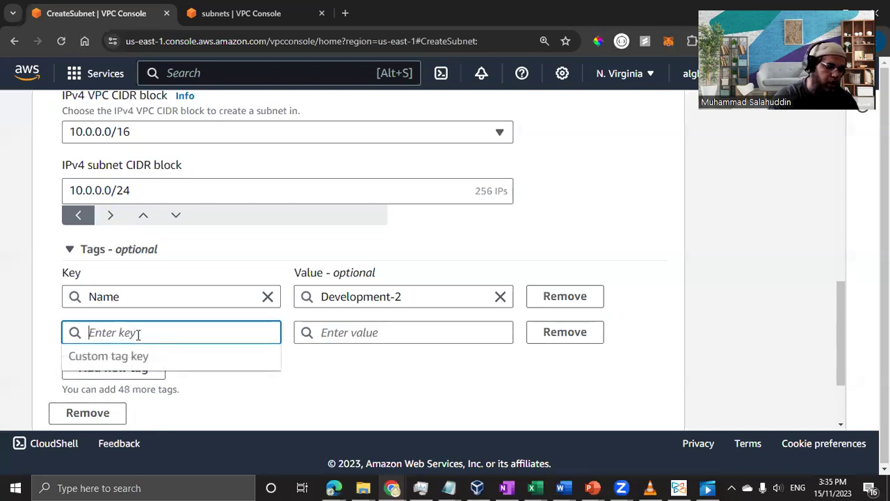
type("TYPE")
key("Tab")
key("Tab")
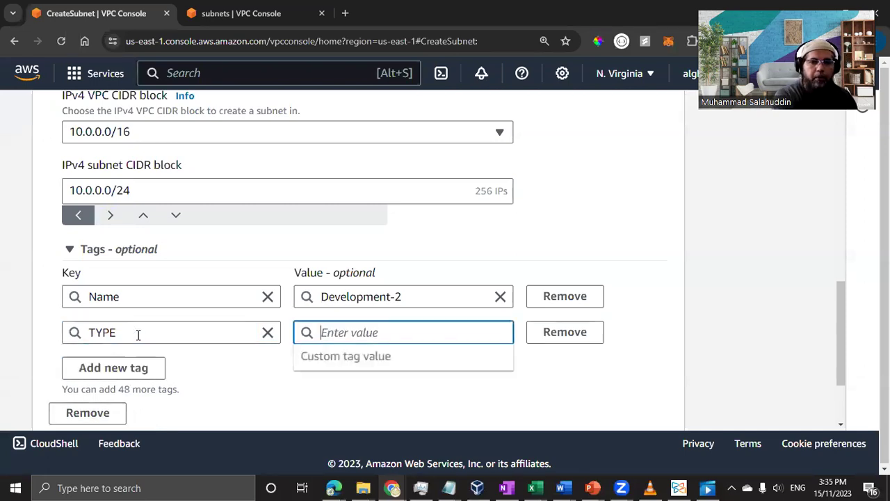
type("DEV")
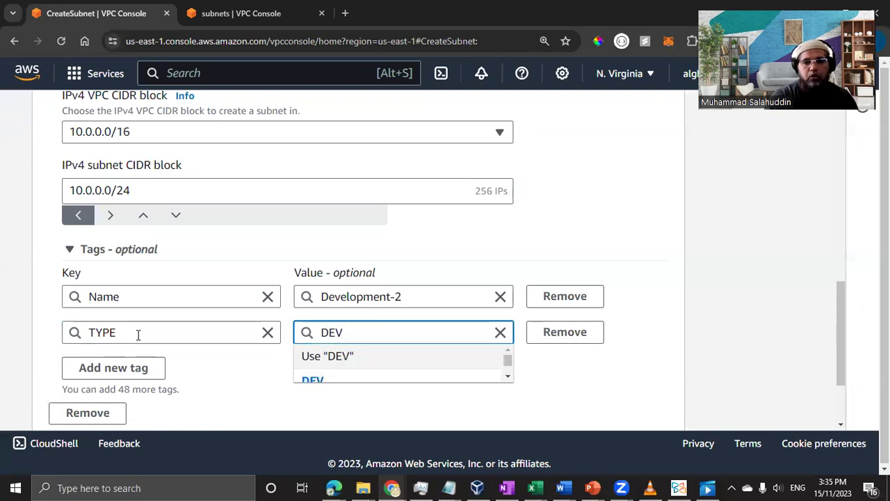
left_click(641, 385)
scroll(642, 389, "down", 3)
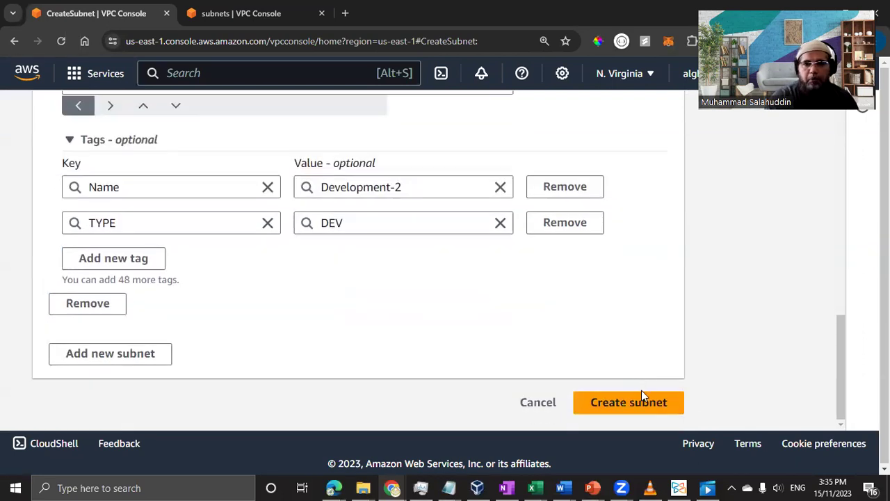
scroll(105, 272, "up", 2)
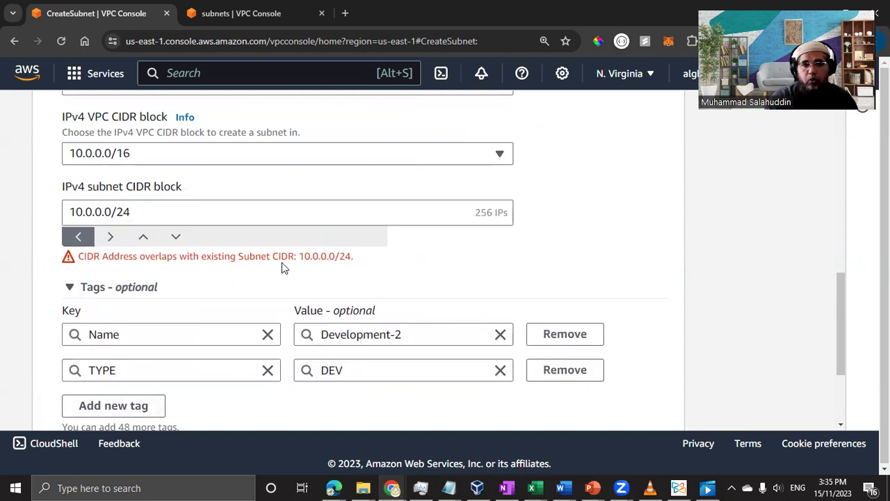
Try 10.1.0.0/24 as the IPv4 subnet CIDR block of the Development-2 subnet
left_click(98, 216)
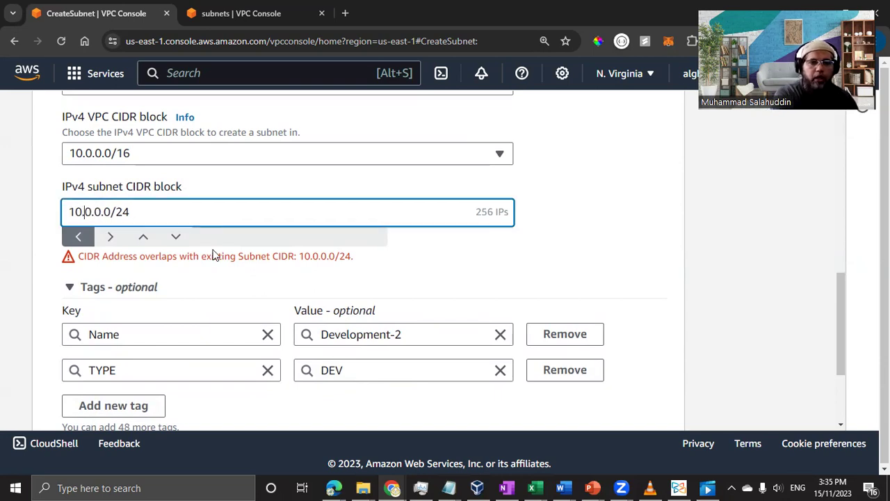
key("shift+Left")
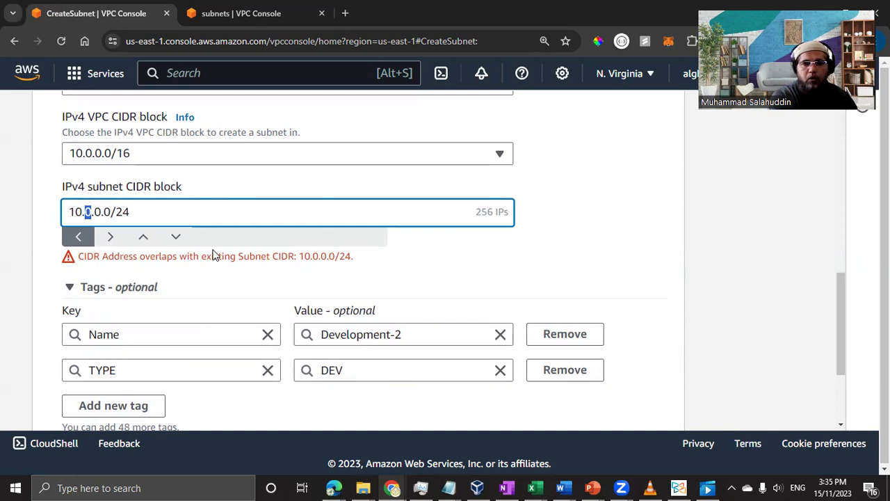
type("1")
key("Tab")
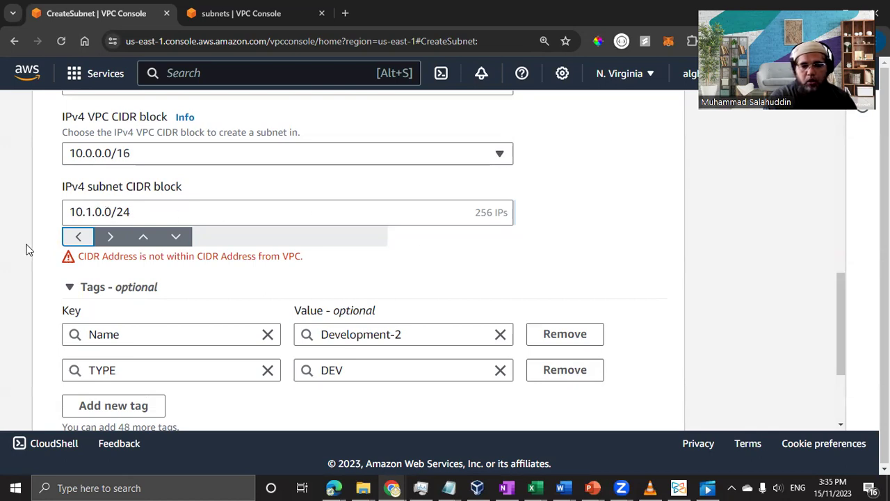
left_click(101, 213)
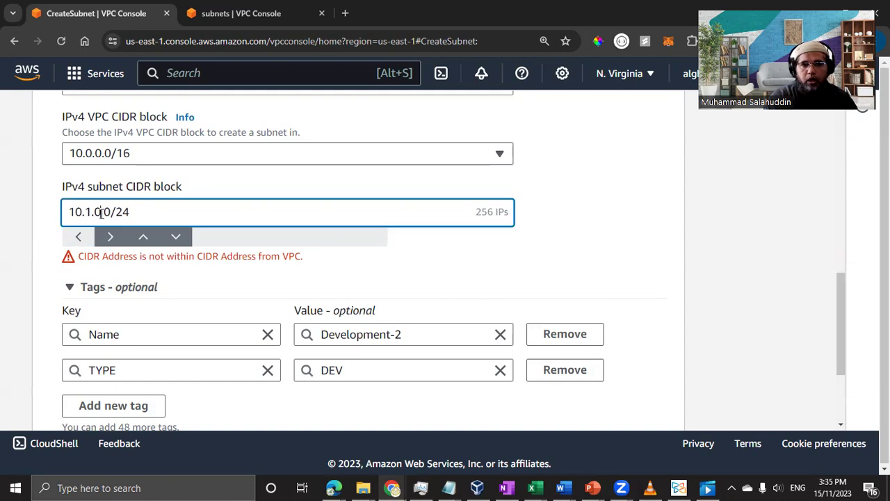
double_click(98, 211)
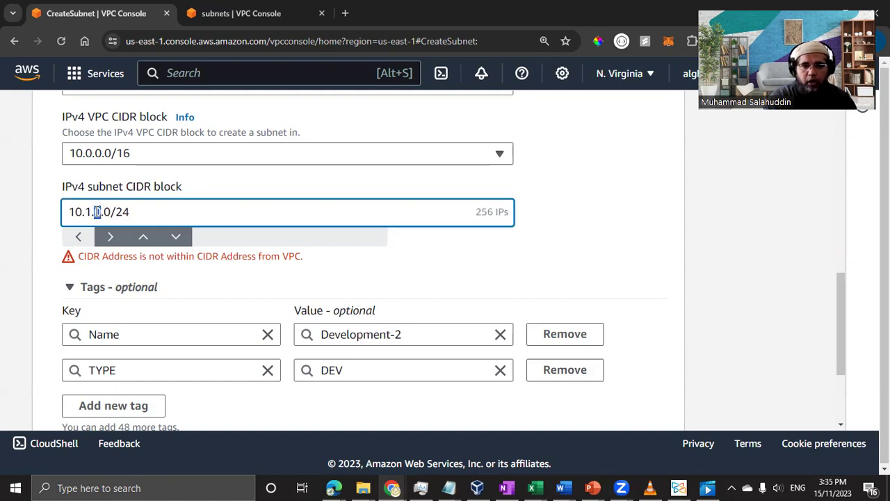
left_click(106, 213)
double_click(106, 212)
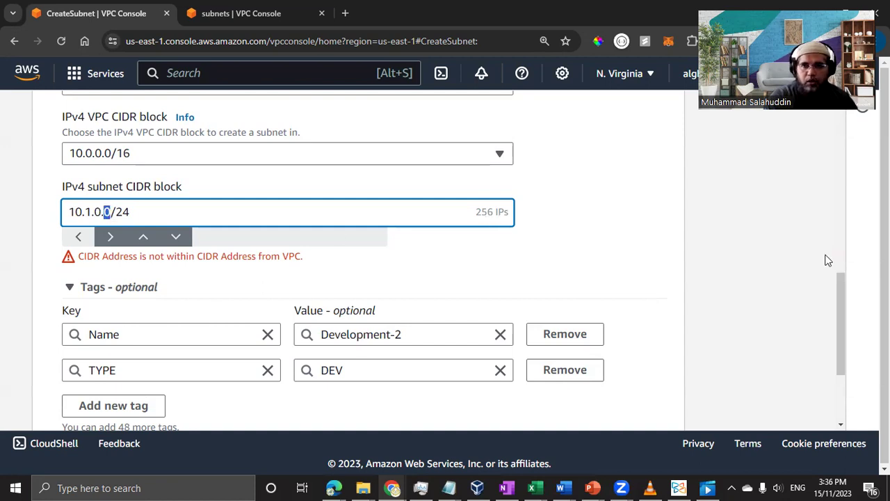
scroll(814, 278, "down", 2)
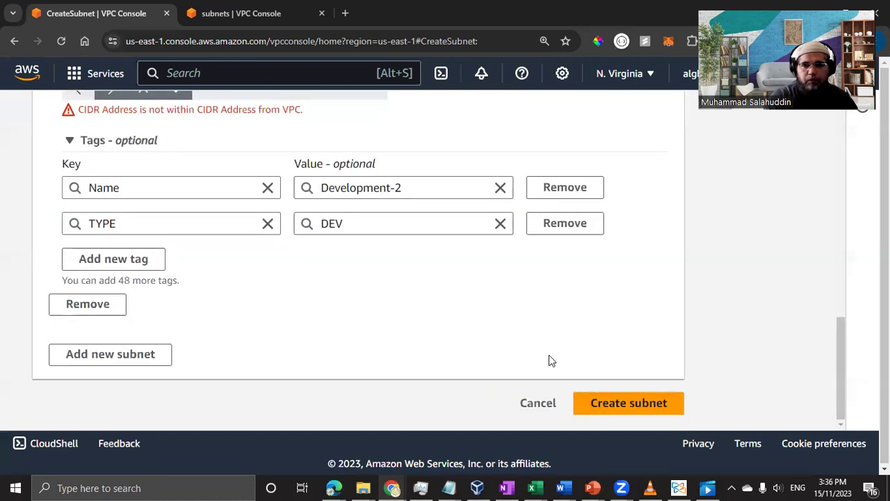
scroll(549, 360, "up", 2)
left_click(202, 191)
scroll(668, 341, "down", 2)
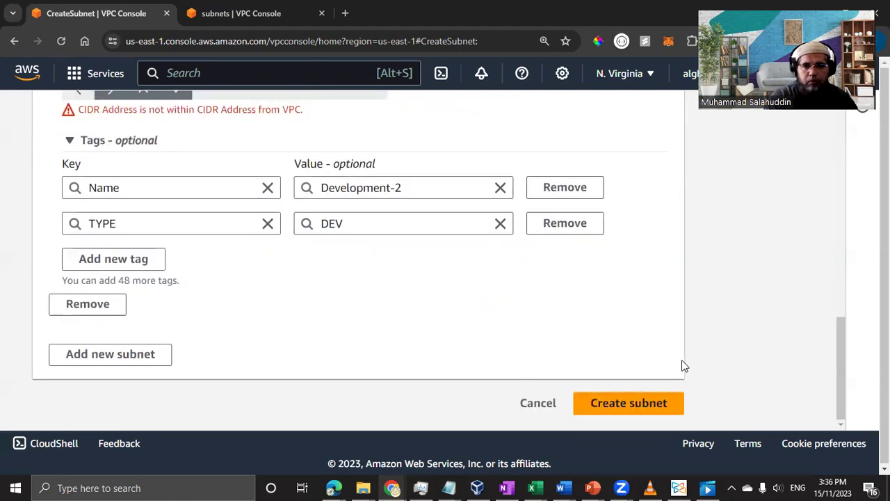
Set the IPv4 subnet CIDR block of Development-2 to 10.0.1.0/24 and create the subnet
scroll(215, 284, "up", 4)
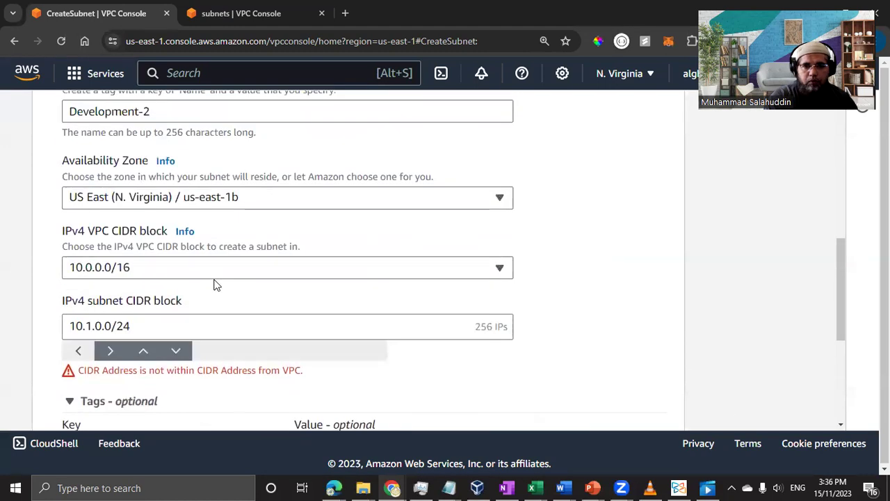
left_click(90, 325)
key("shift+Left")
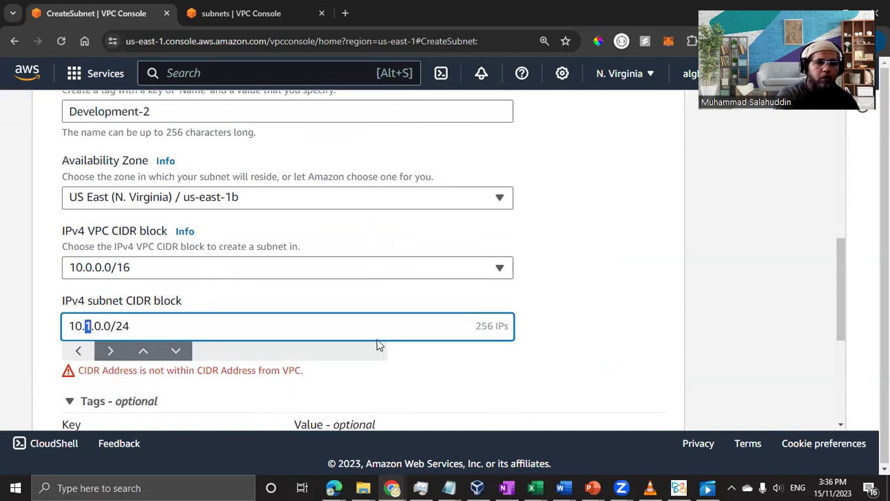
type("0")
key("shift+Right")
type("1")
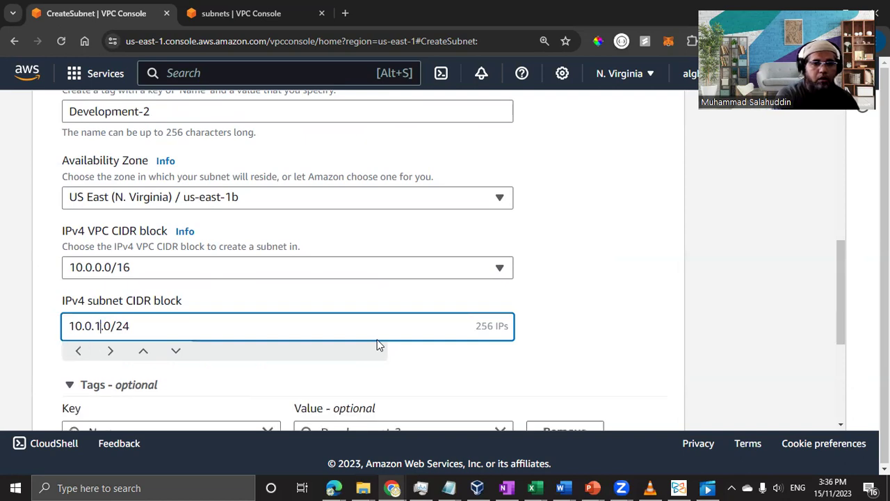
scroll(748, 343, "down", 4)
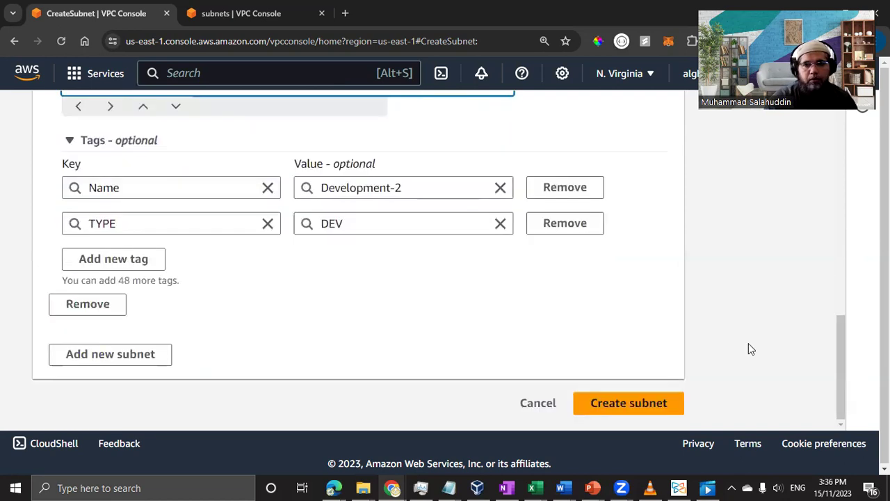
left_click(658, 402)
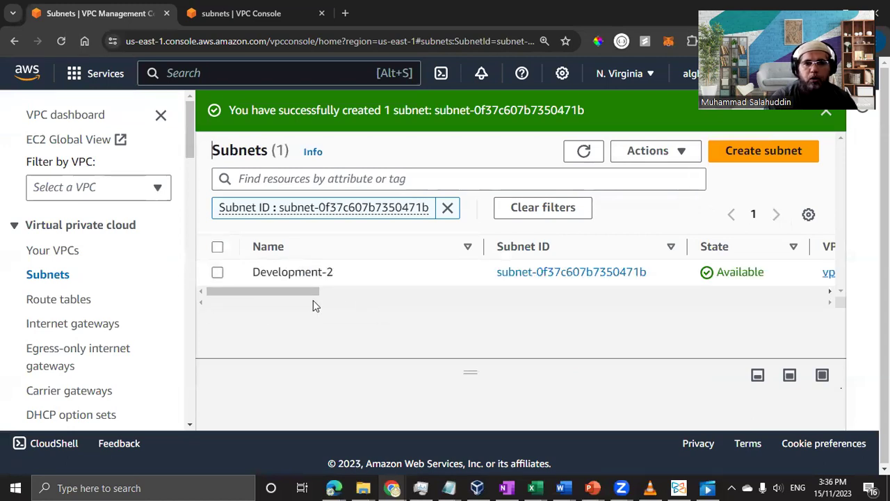
Replace the Subnet ID filter on the subnet list with VPC = vpc-0385e86a0681092ec and examine the subnets' IPv4 CIDRs
left_click(582, 151)
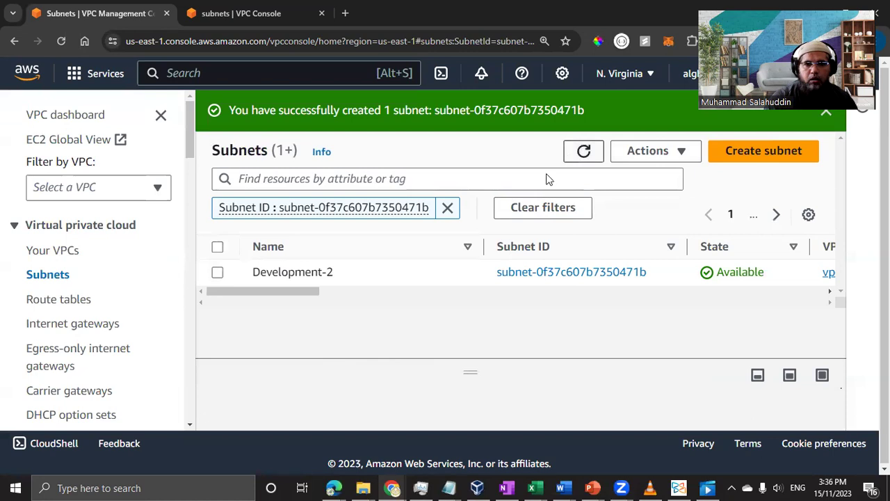
left_click(447, 207)
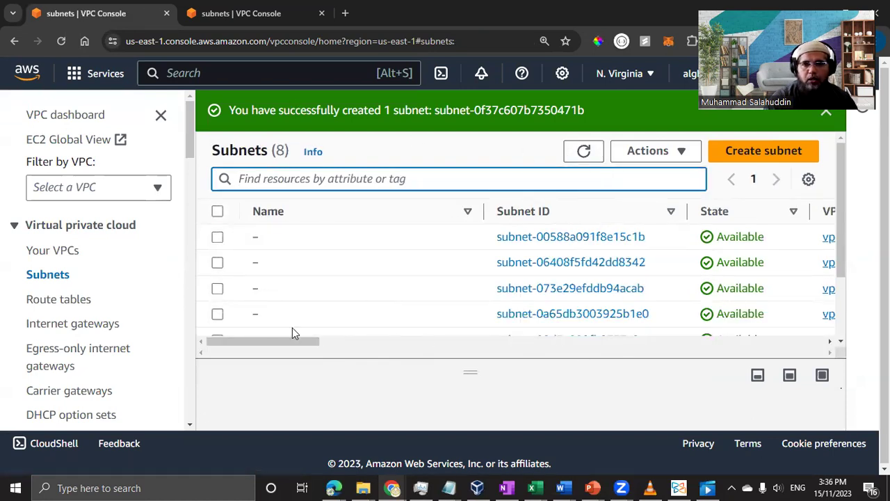
left_click(304, 178)
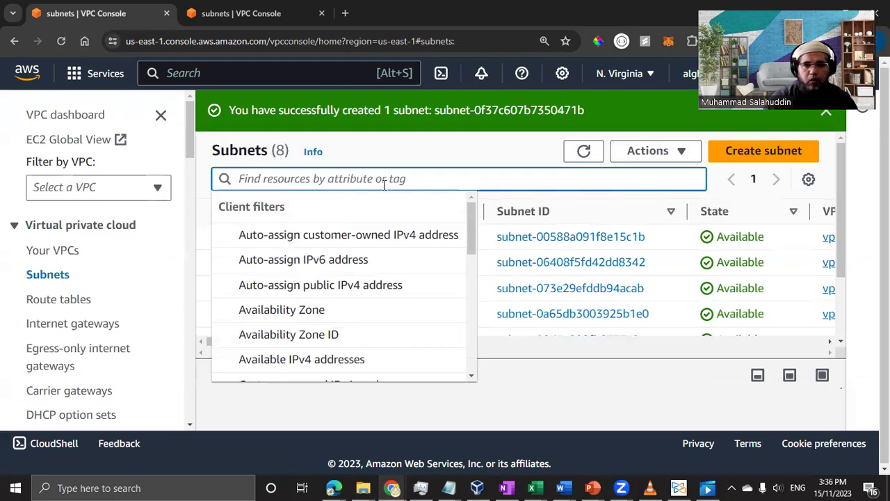
left_click_drag(473, 240, 476, 353)
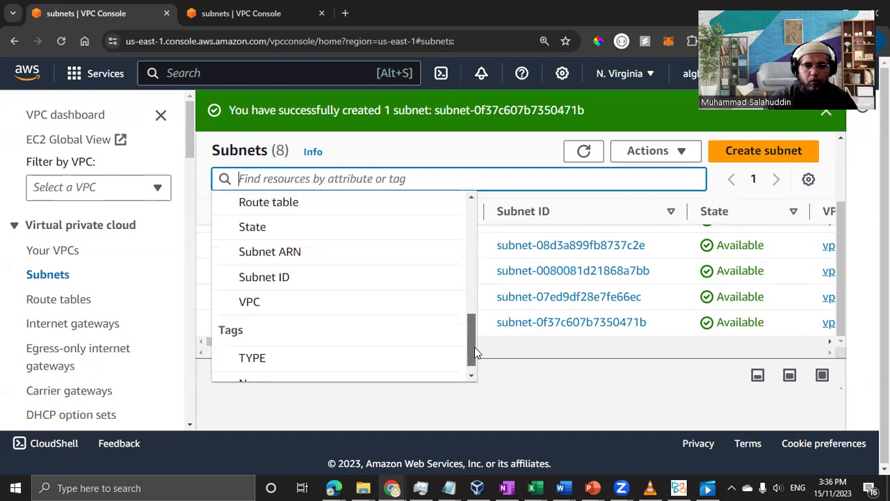
left_click(283, 307)
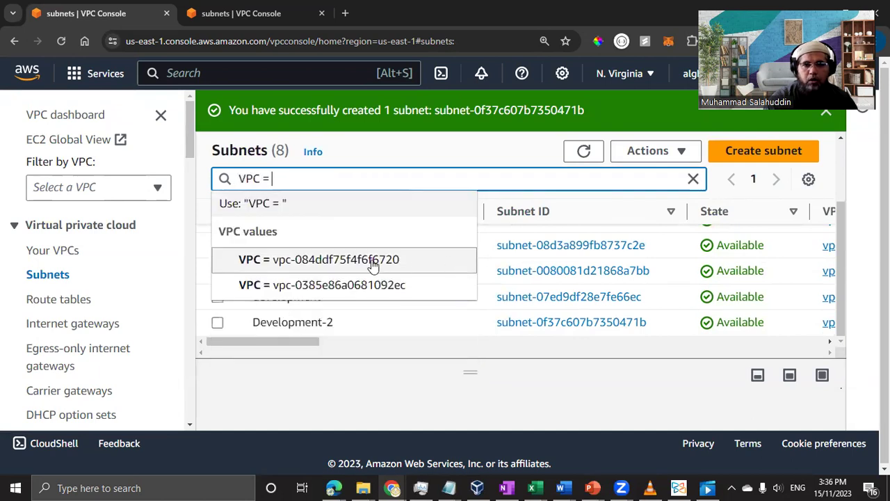
left_click(384, 288)
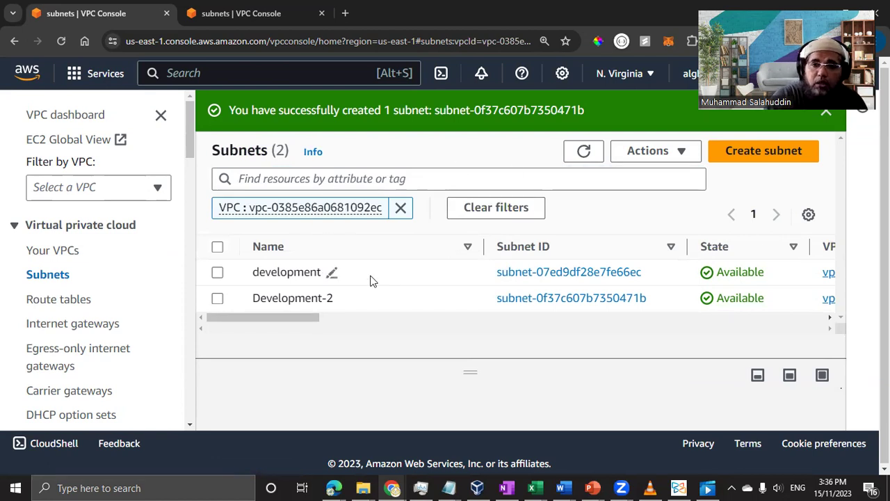
left_click_drag(299, 320, 389, 322)
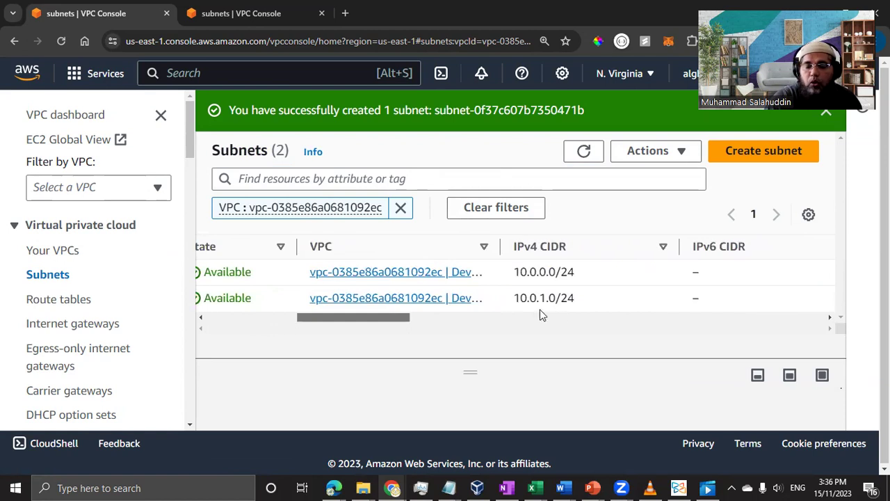